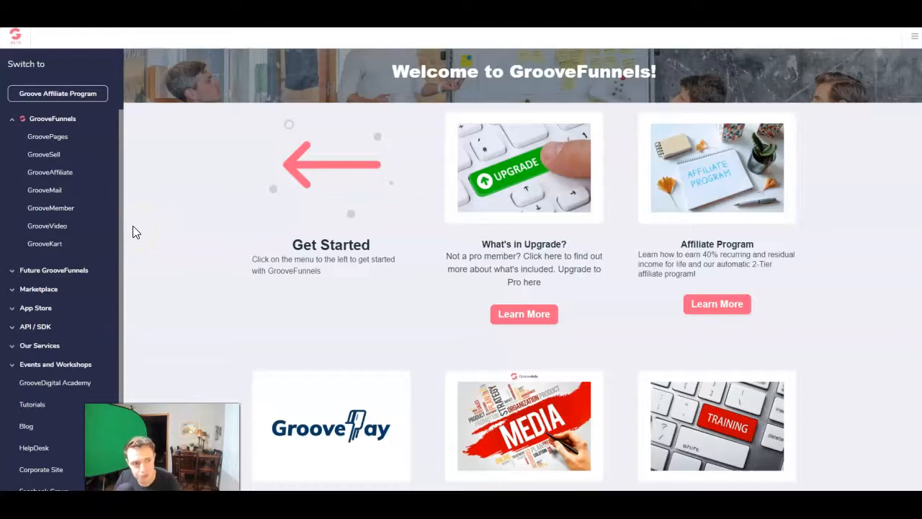
- Add a new Zapier integration described as GroovePagesOptIn to the account's integrations
left_click(911, 42)
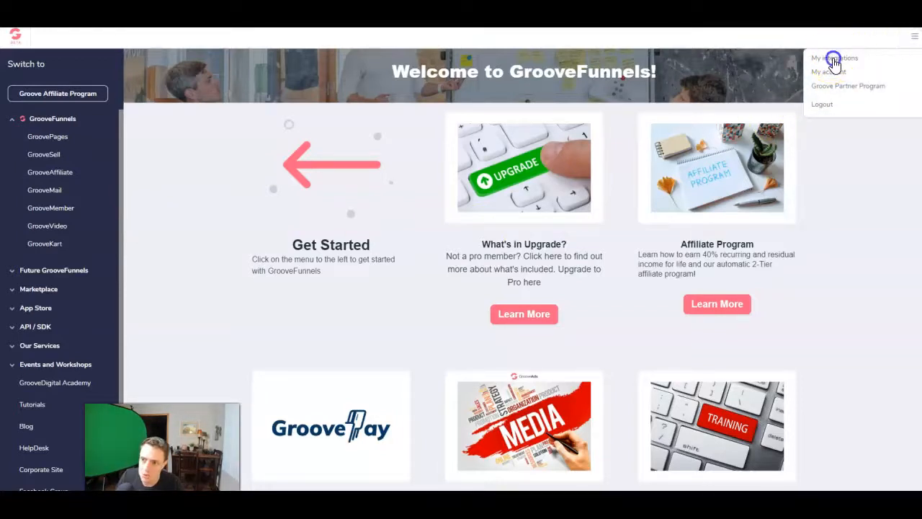
left_click(834, 59)
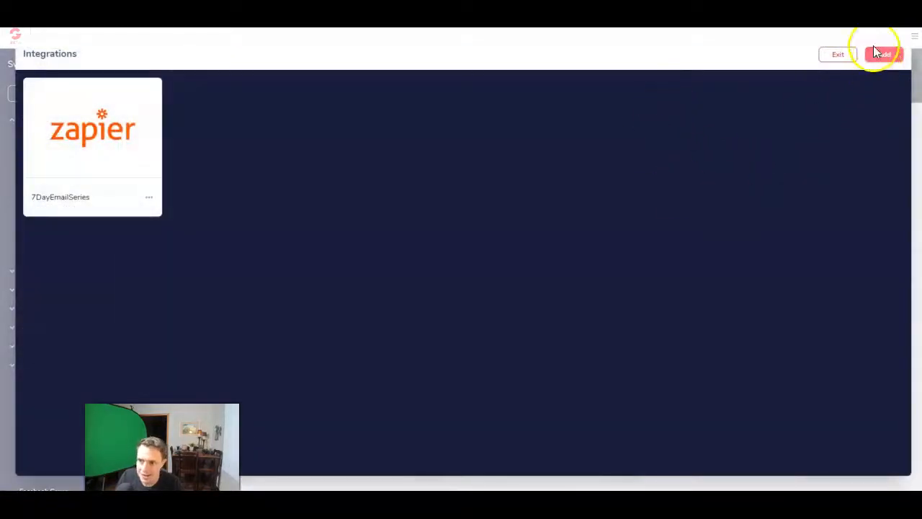
left_click(885, 56)
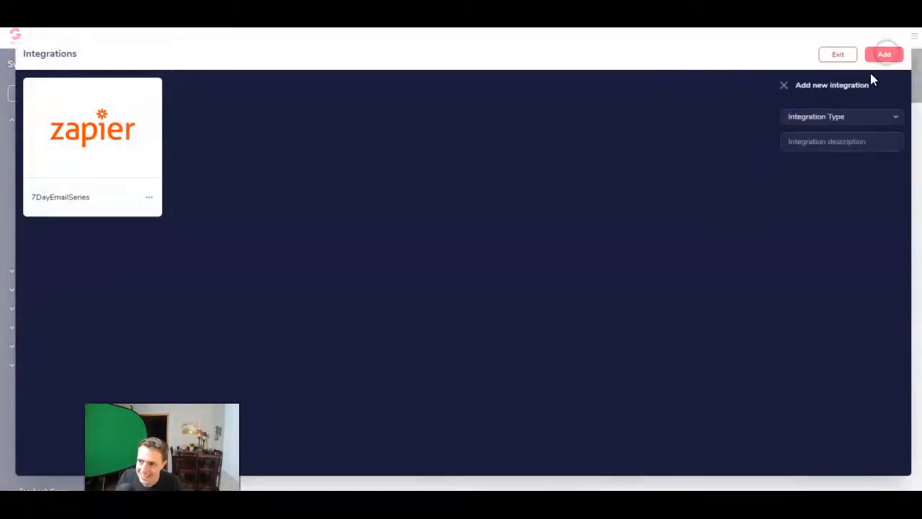
left_click(857, 118)
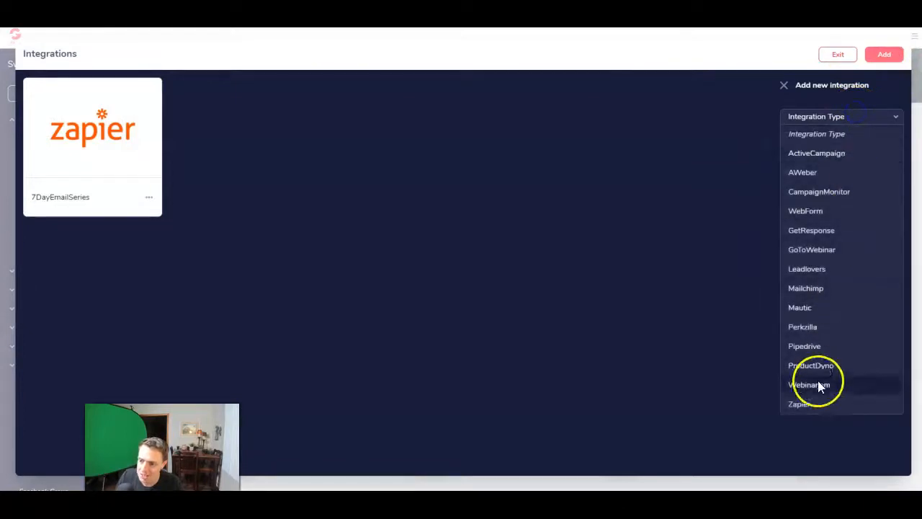
left_click(810, 405)
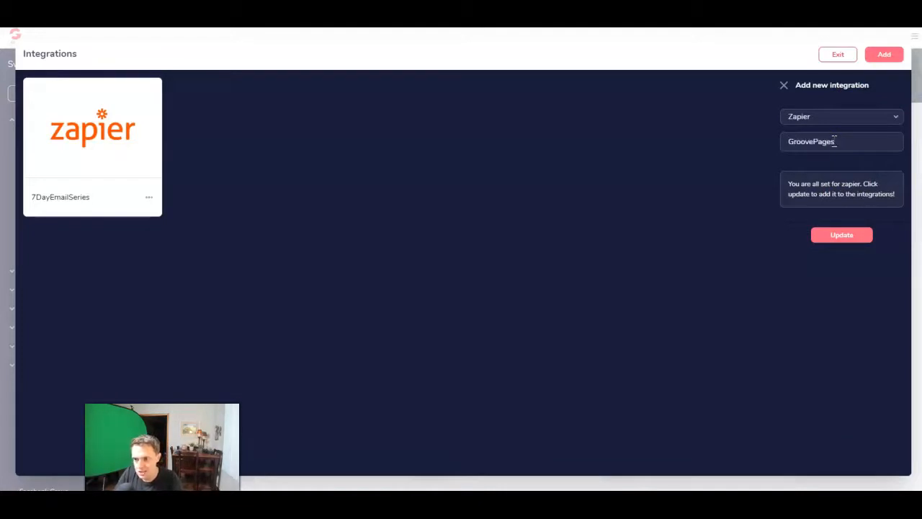
left_click(854, 234)
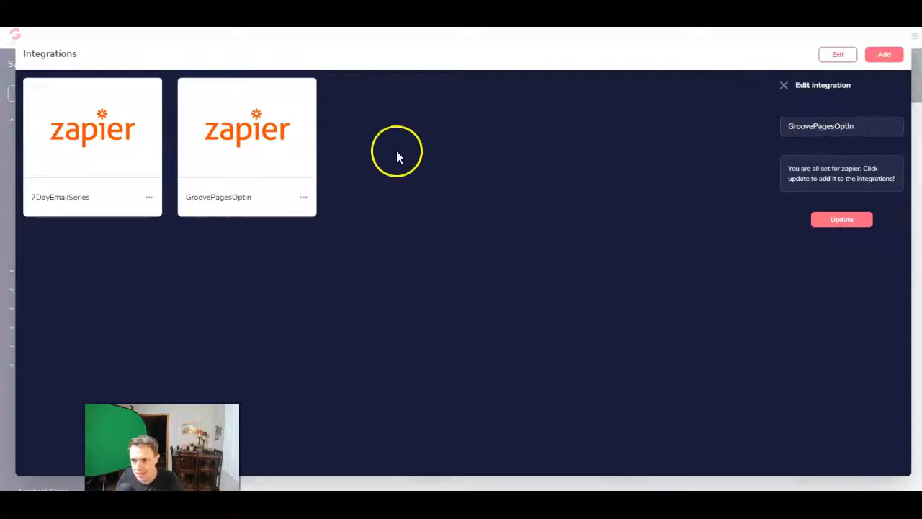
- Review the edit settings of the GroovePagesOptIn integration and exit the integrations window
left_click(304, 197)
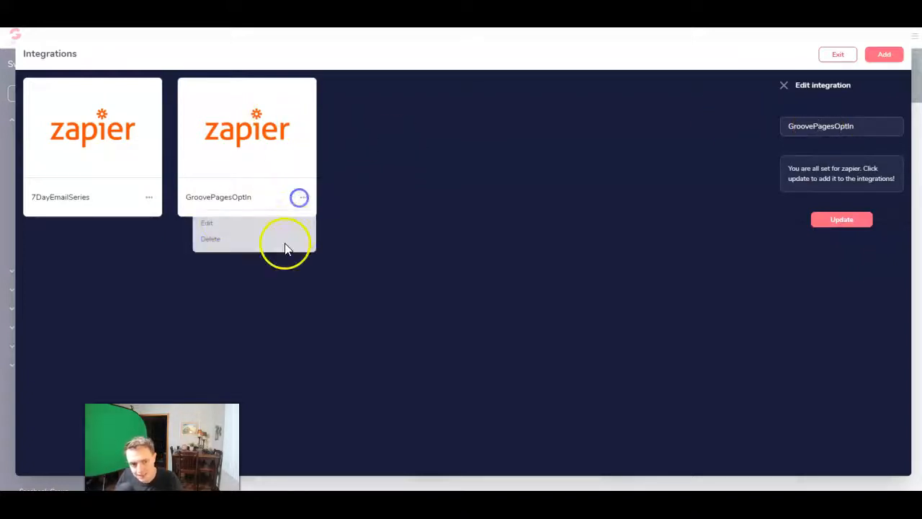
left_click(208, 226)
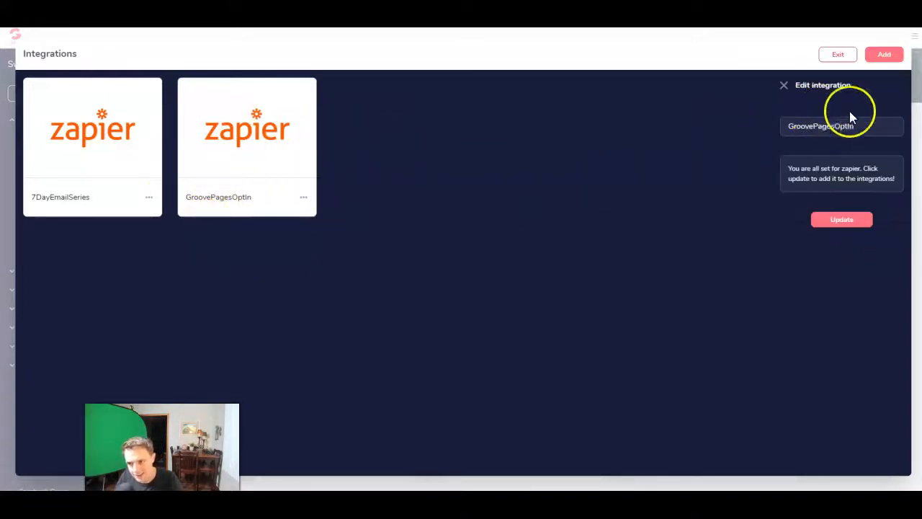
left_click(783, 86)
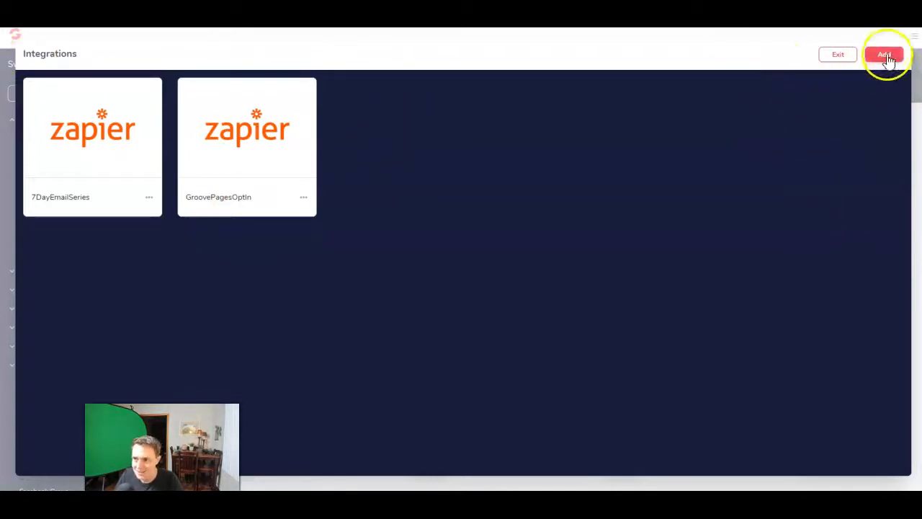
left_click(840, 54)
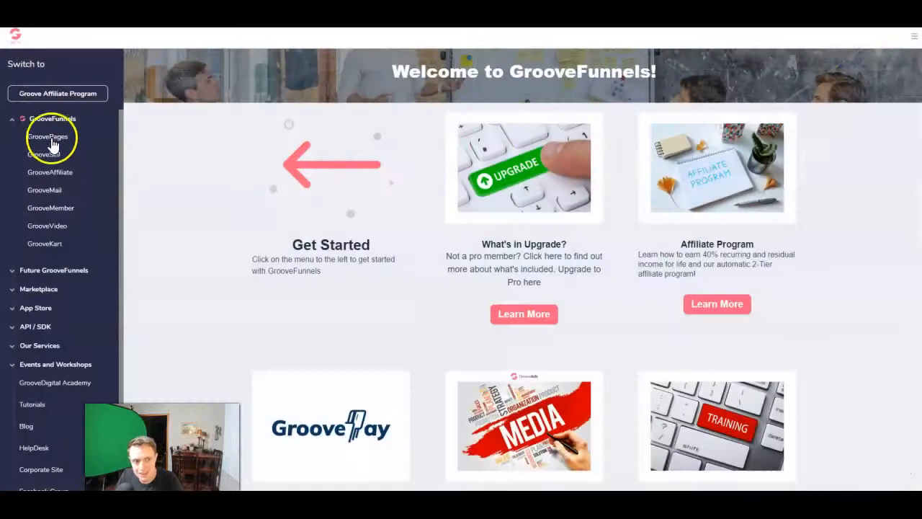
- Open the Best FREE Funnel Builder site from GroovePages for editing
left_click(45, 138)
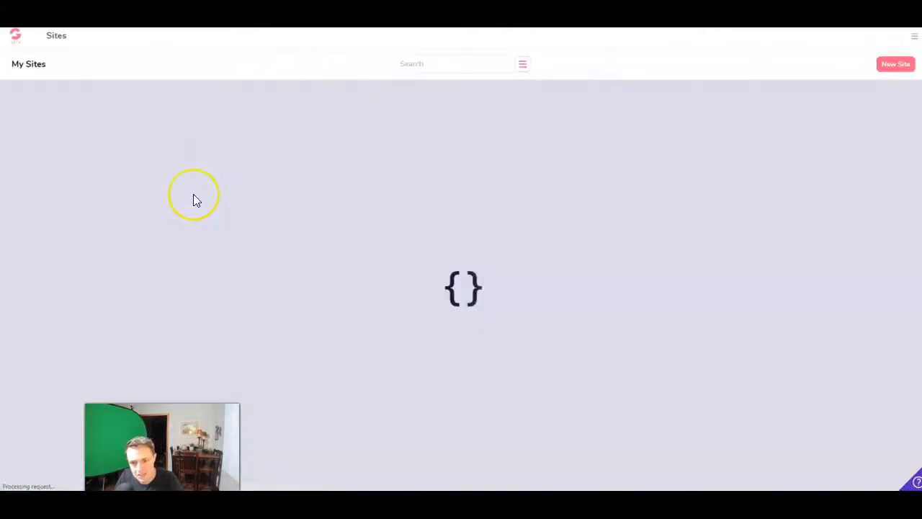
mouse_move(193, 196)
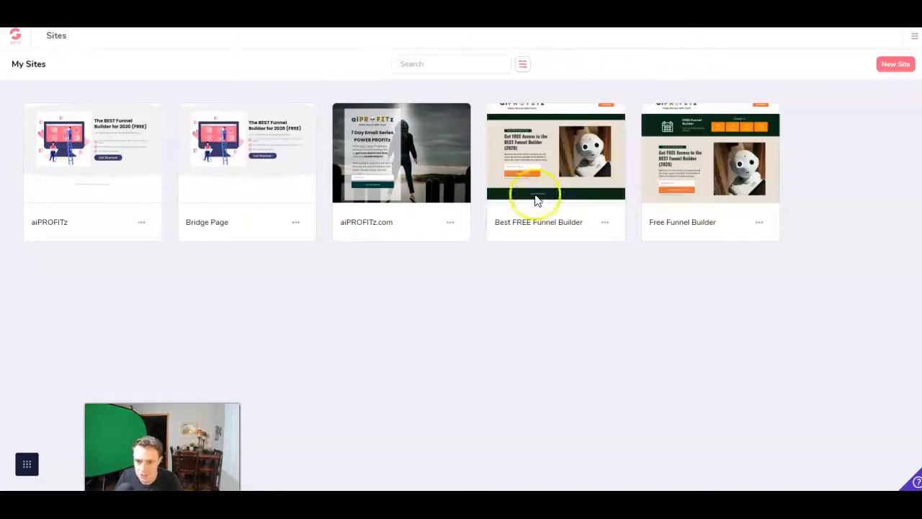
mouse_move(550, 179)
left_click(555, 153)
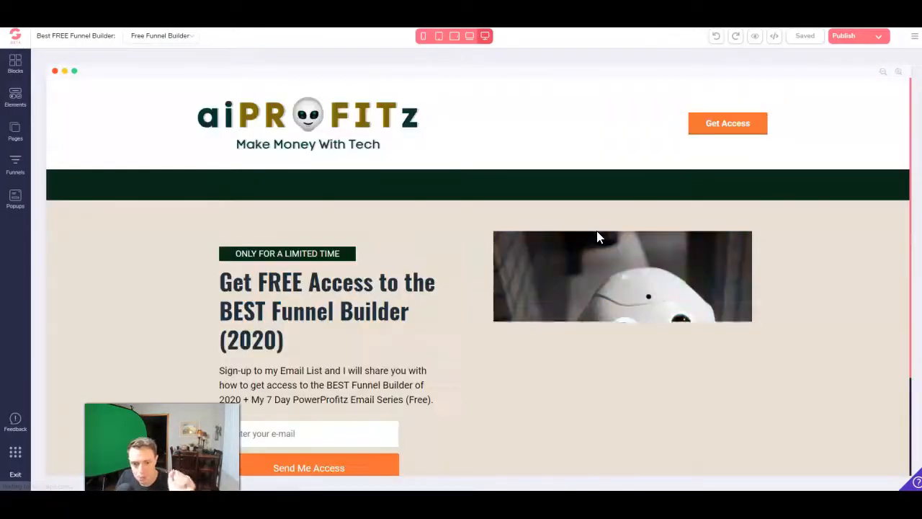
- Set the opt-in form container's integration to GroovePagesOptIn and update its configuration
scroll(523, 323, "down", 2)
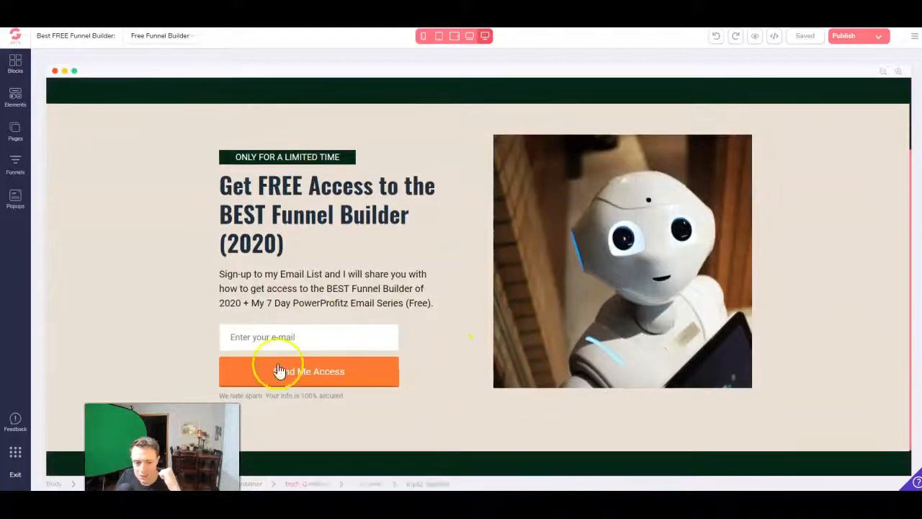
left_click(372, 334)
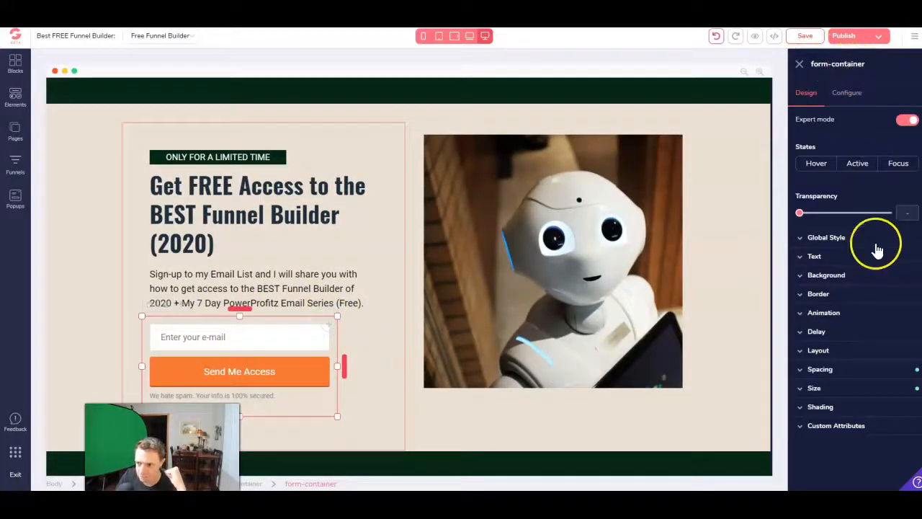
left_click(851, 97)
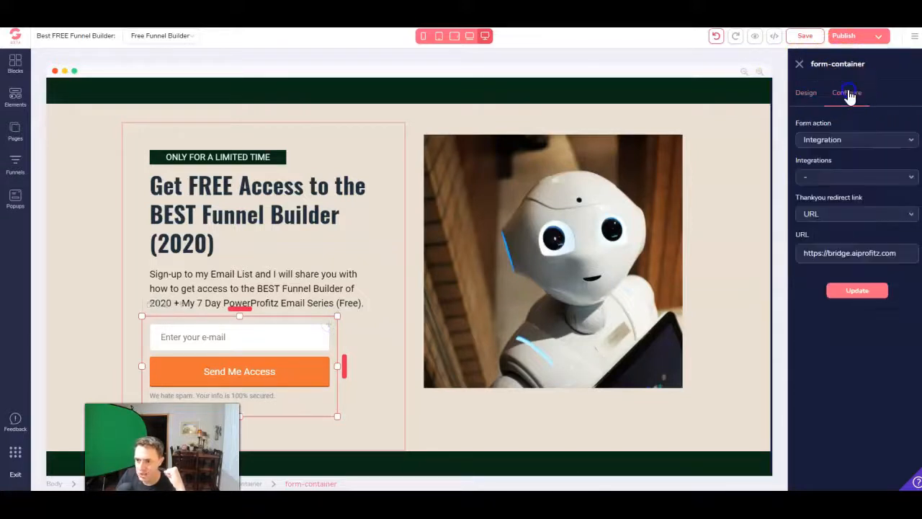
left_click(850, 177)
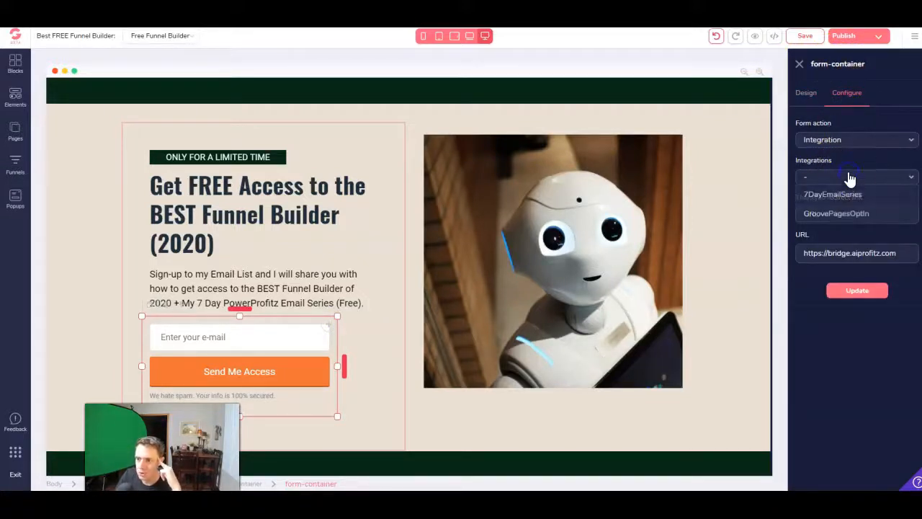
left_click(842, 213)
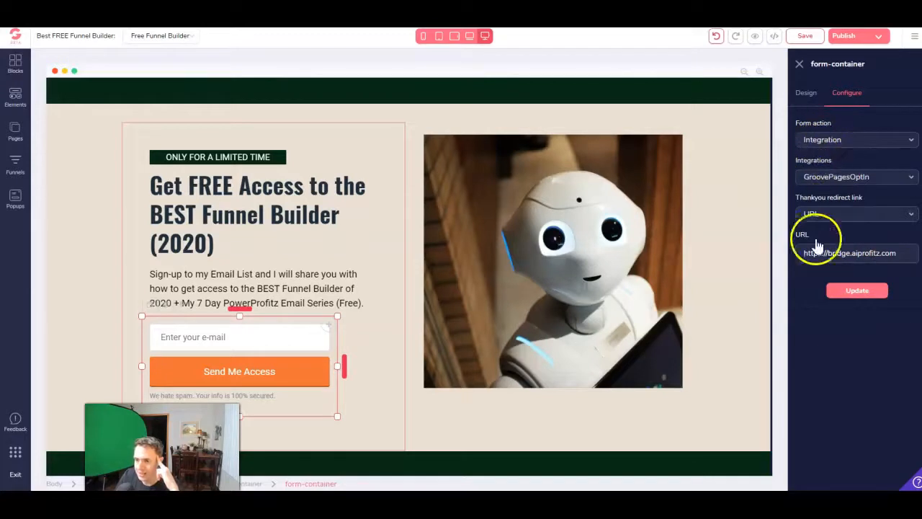
left_click(864, 292)
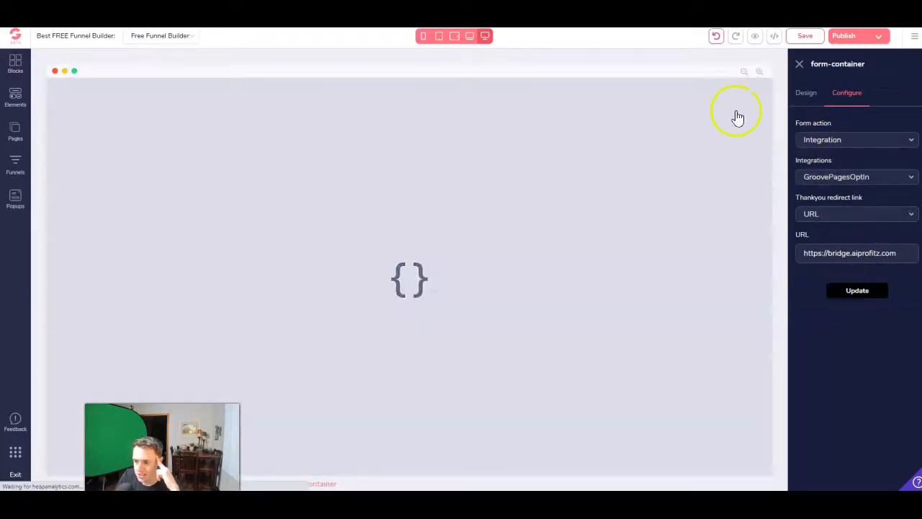
left_click(798, 66)
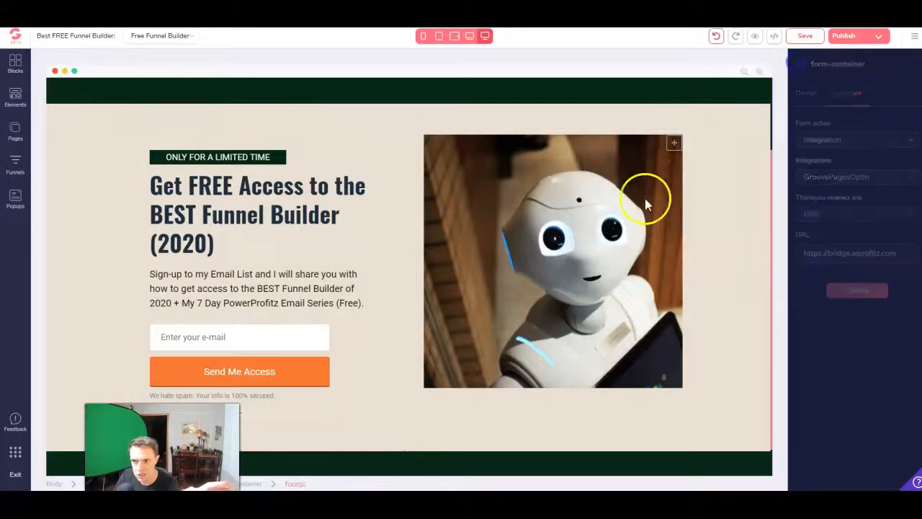
scroll(518, 204, "down", 3)
scroll(531, 261, "up", 3)
scroll(391, 137, "down", 3)
scroll(415, 306, "up", 2)
scroll(383, 303, "down", 2)
left_click(394, 307)
scroll(382, 295, "up", 1)
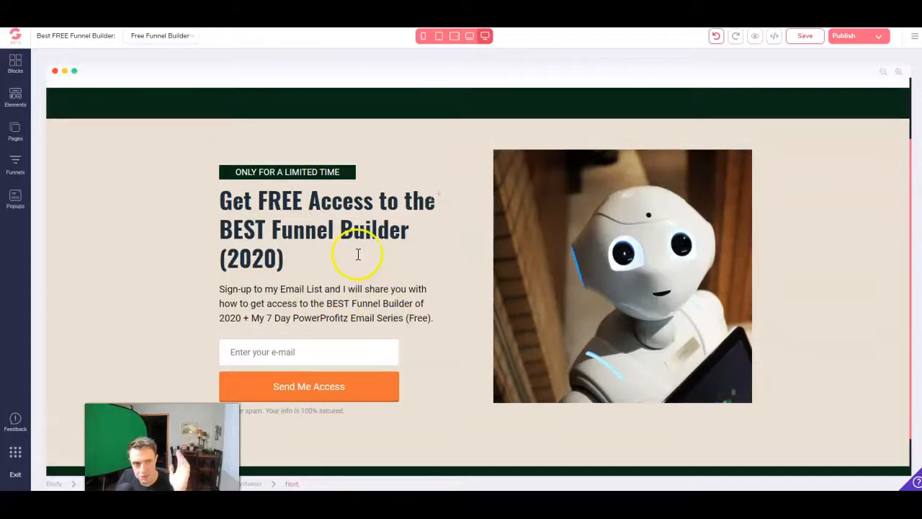
- Check the configuration of the form's e-mail input field, keeping email as its input type
left_click(376, 349)
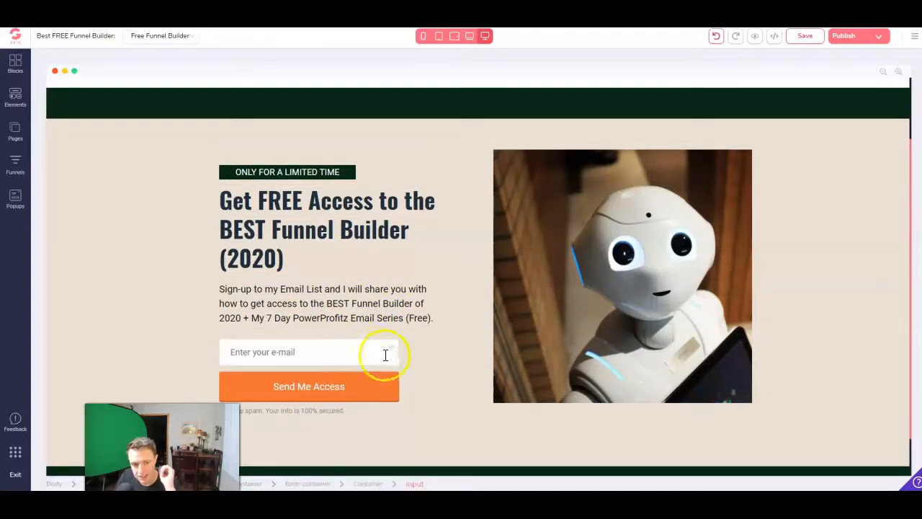
left_click(389, 349)
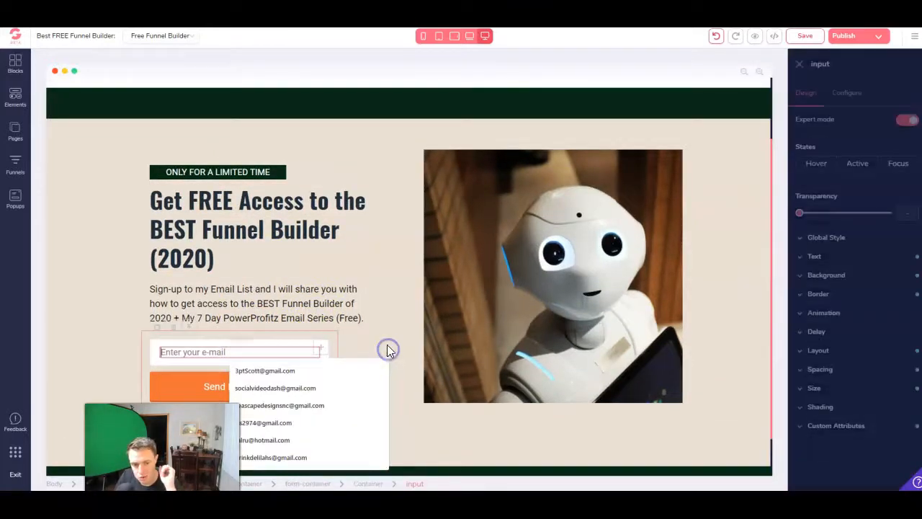
left_click(847, 93)
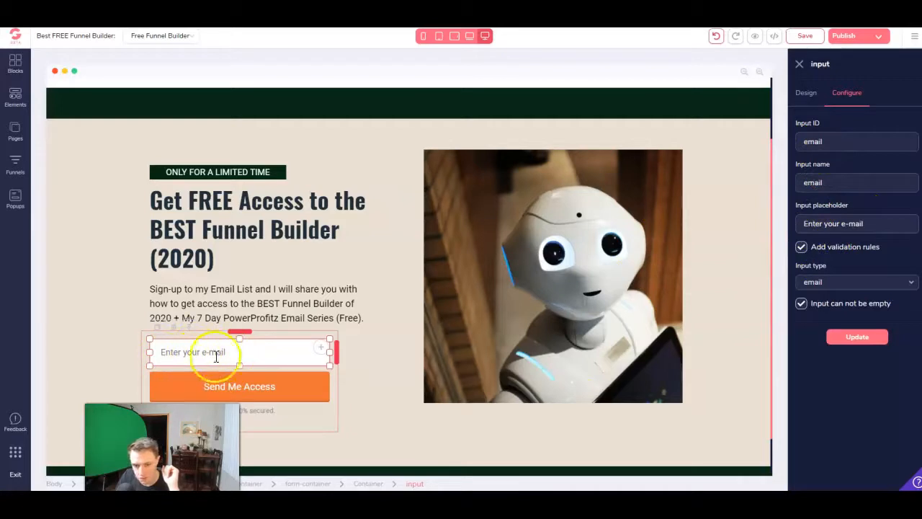
left_click(855, 289)
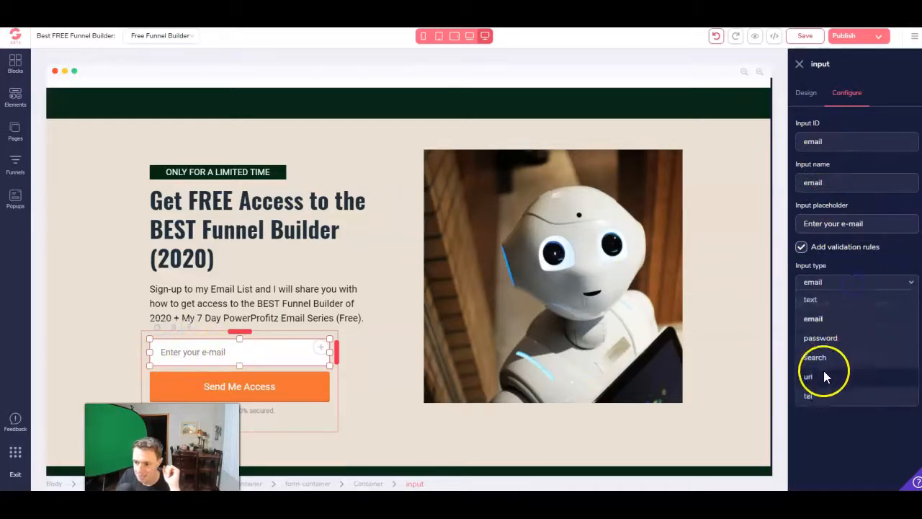
left_click(812, 318)
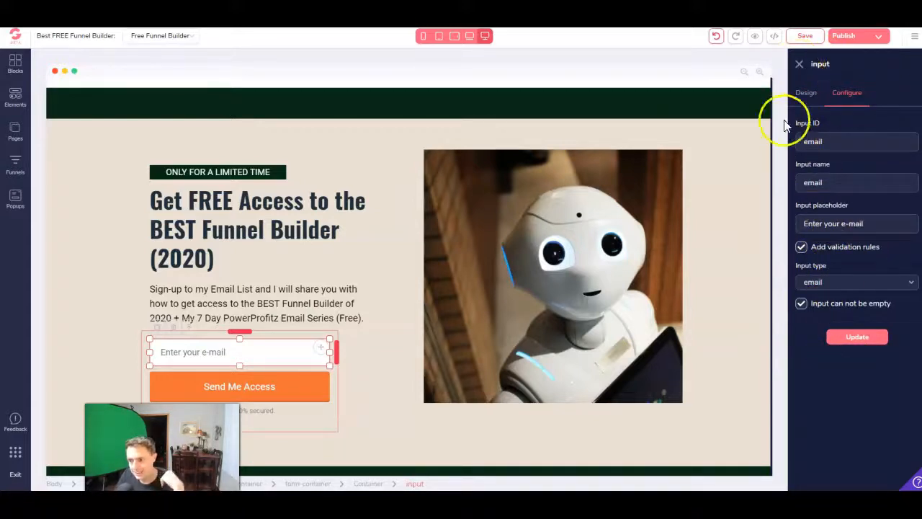
left_click(798, 64)
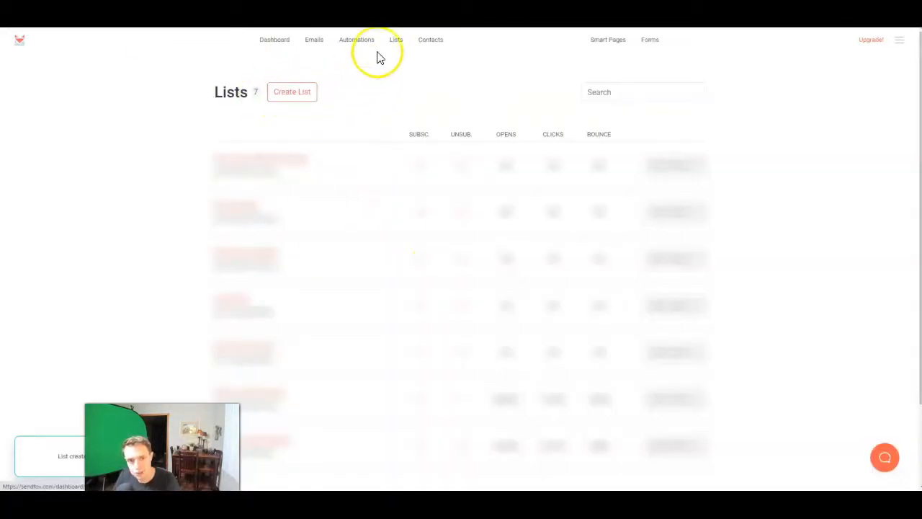
- Create a contact list named GroovePages Opt-In in SendFox and open it from the lists overview
left_click(290, 93)
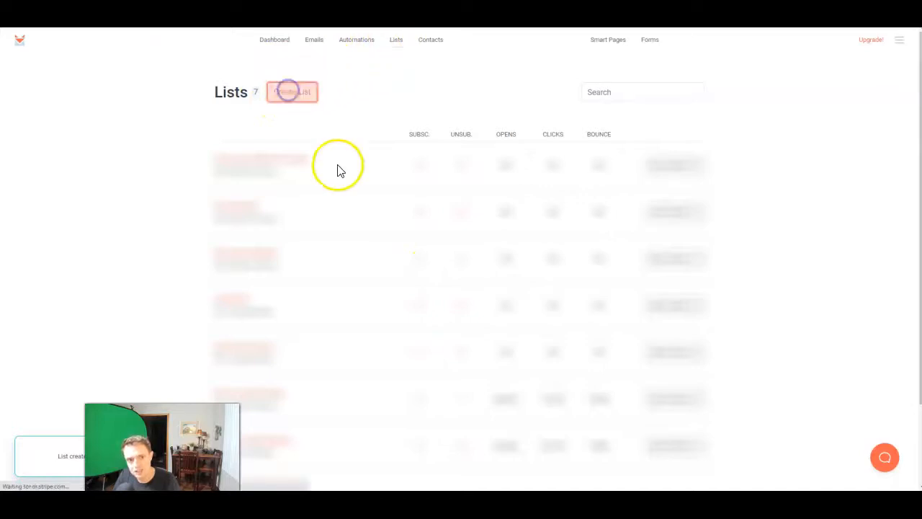
left_click(421, 151)
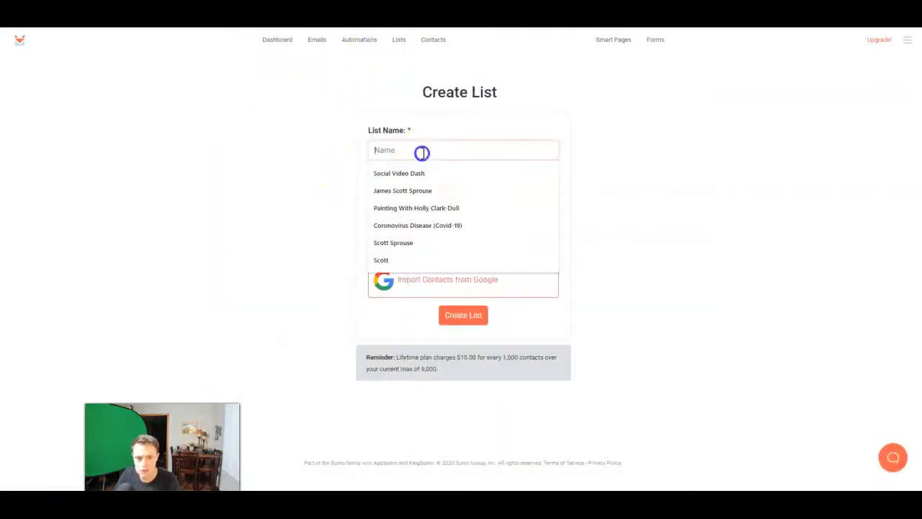
type("GroovePagse")
key("BackSpace")
key("BackSpace")
type("es")
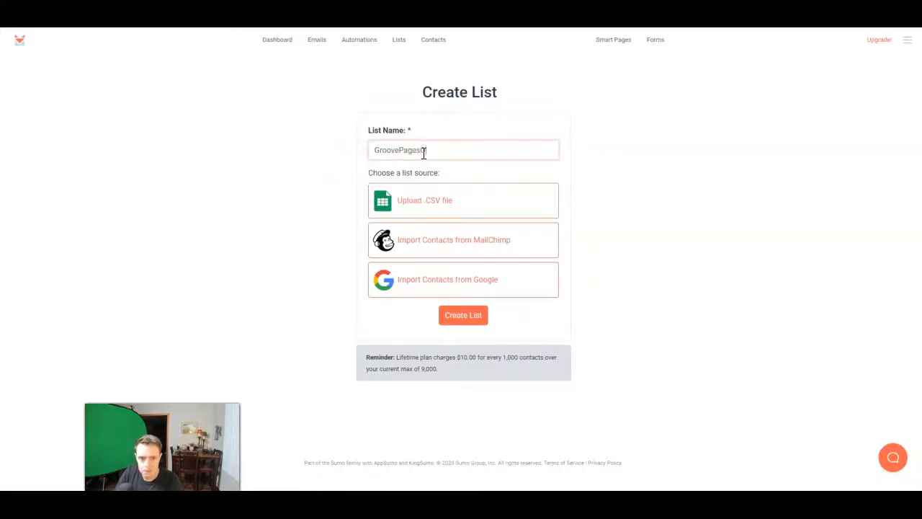
type(" Op")
key("Down")
key("Tab")
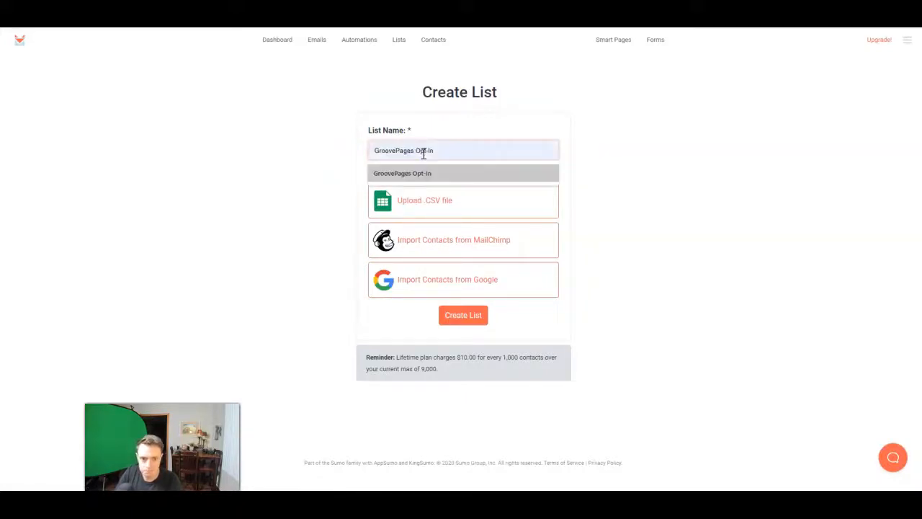
left_click(477, 314)
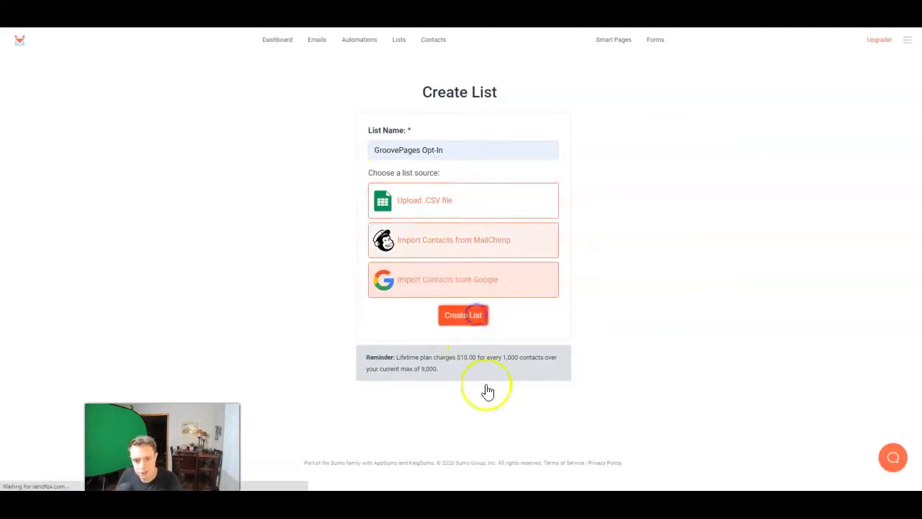
left_click(237, 159)
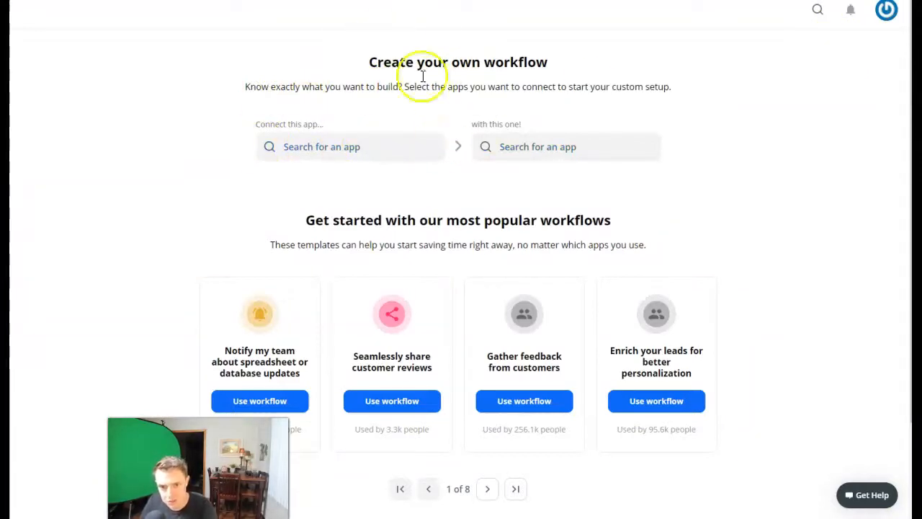
- Switch to Zapier and choose GrooveFunnels as the first app to connect in a custom workflow
left_click(344, 152)
type("Groov")
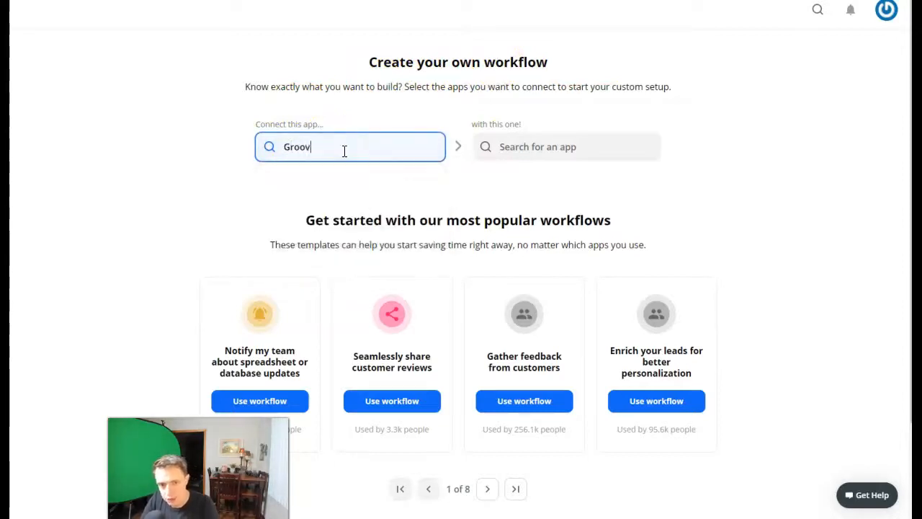
type("e")
left_click(332, 201)
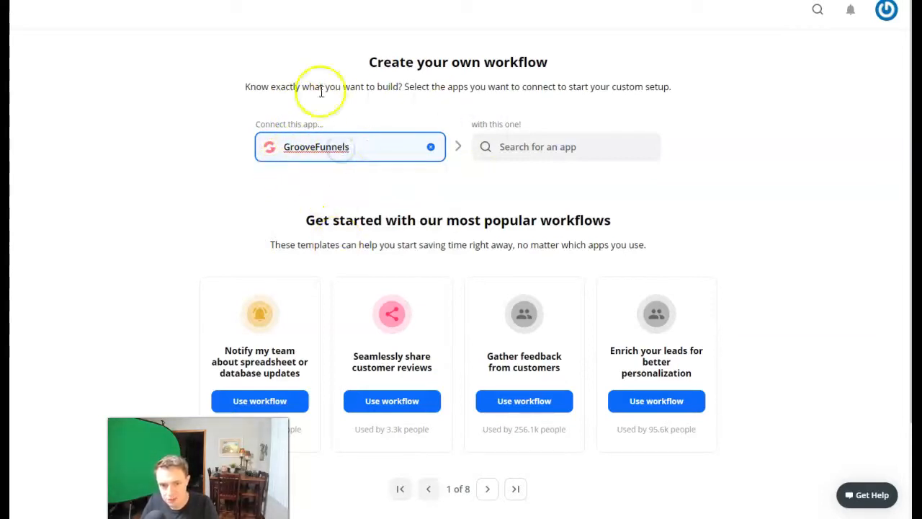
- Choose SendFox as the second app and set the workflow's trigger to New Form Submission
left_click(536, 148)
type("Sendfox")
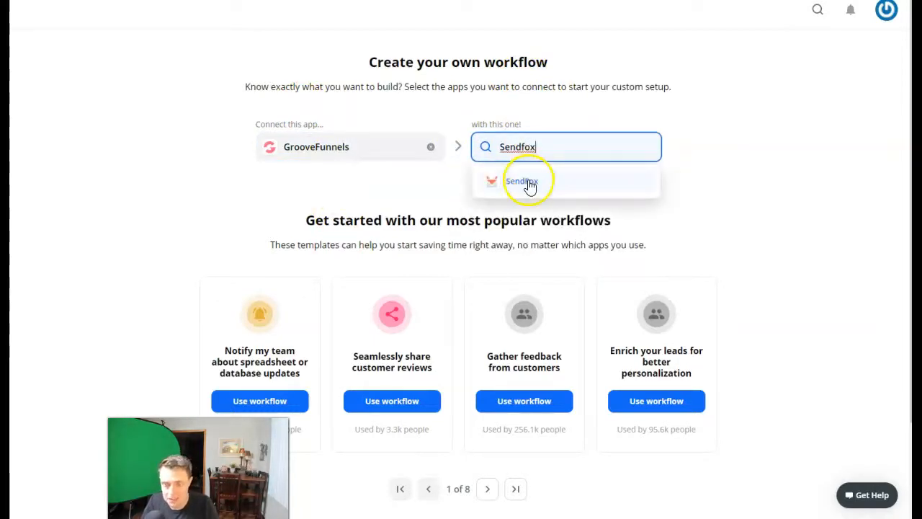
left_click(529, 186)
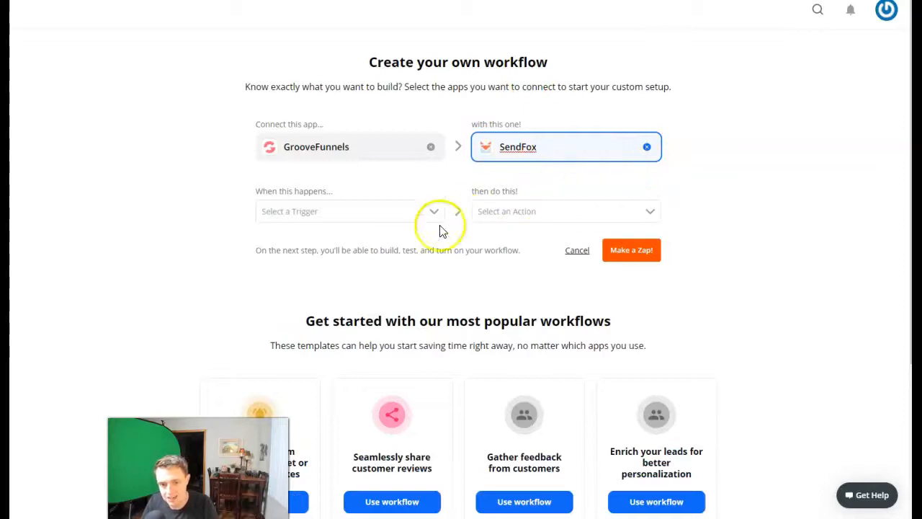
left_click(302, 213)
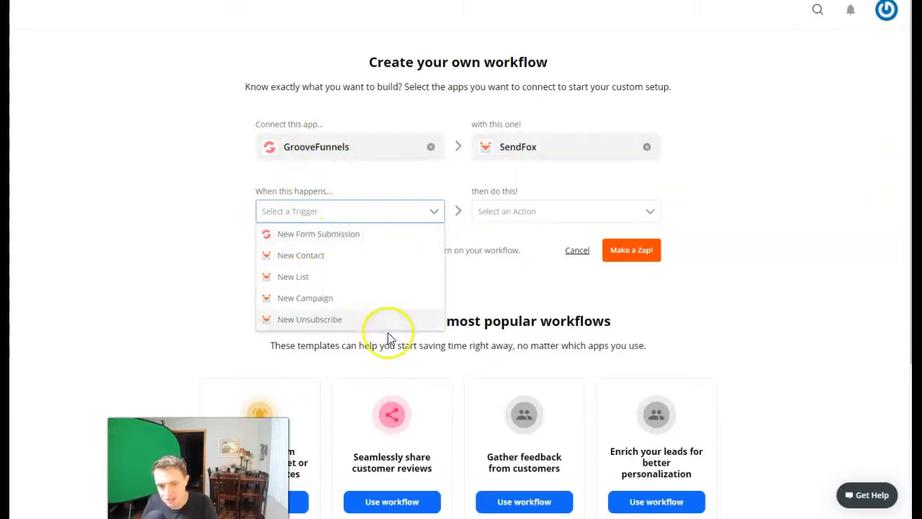
scroll(360, 308, "down", 2)
scroll(360, 308, "up", 2)
left_click(346, 235)
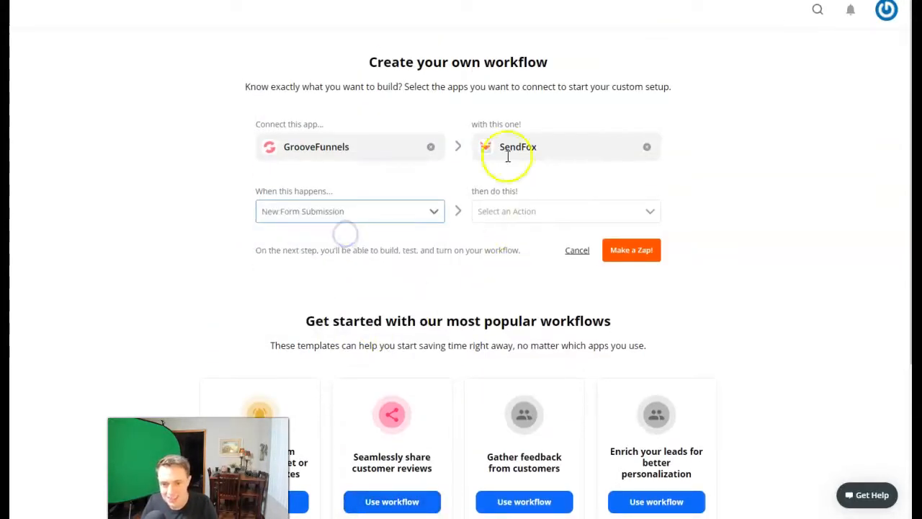
- Set the SendFox action to Create Contact and open the resulting Zap for setup
left_click(504, 216)
scroll(508, 288, "down", 2)
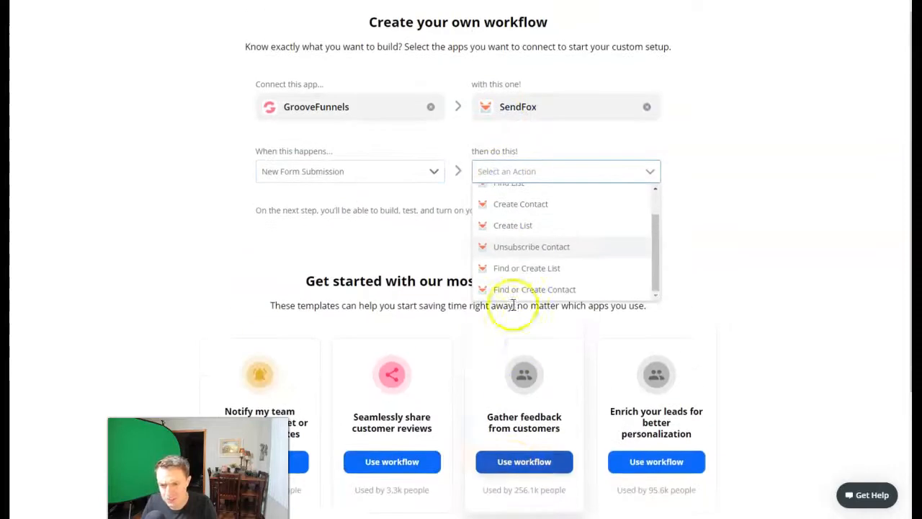
scroll(537, 266, "up", 1)
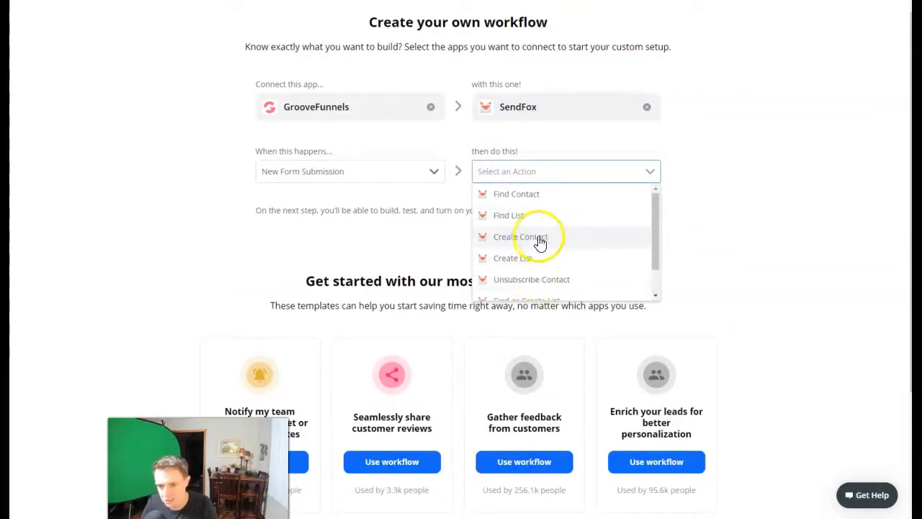
left_click(539, 243)
scroll(562, 224, "up", 1)
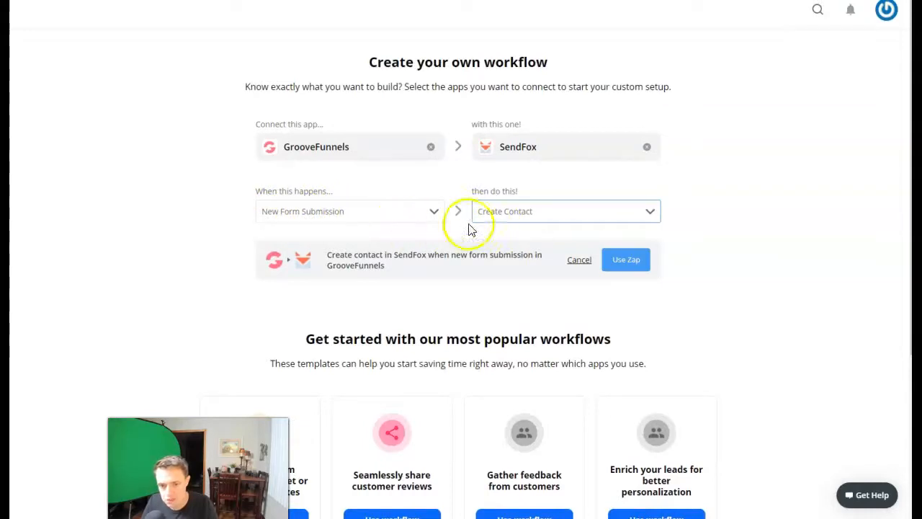
left_click(626, 261)
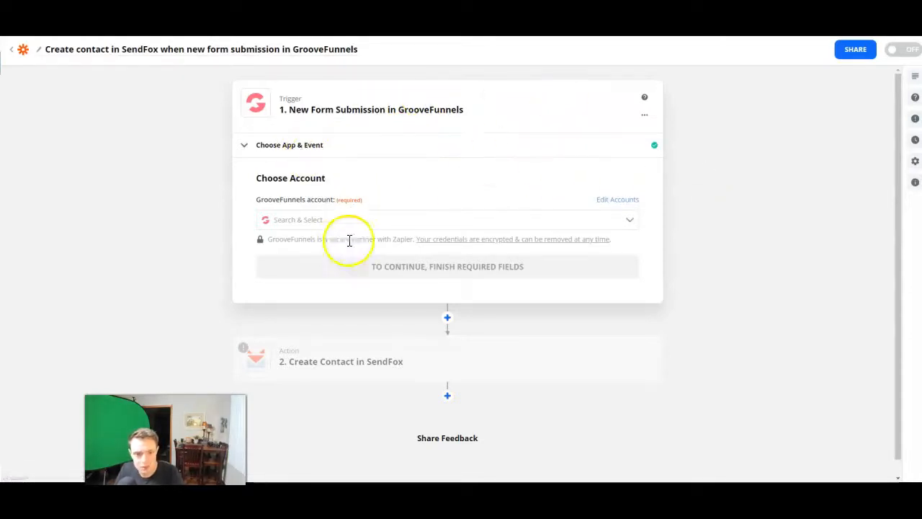
left_click(631, 221)
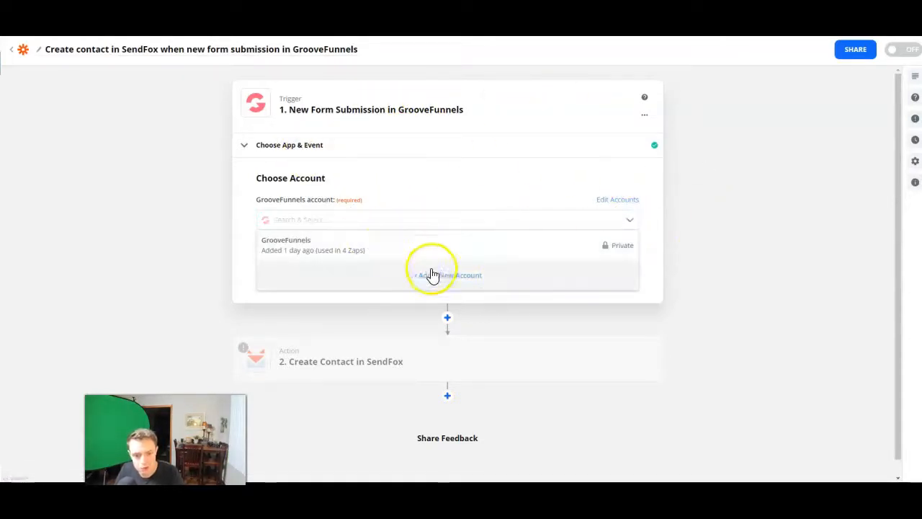
left_click(459, 280)
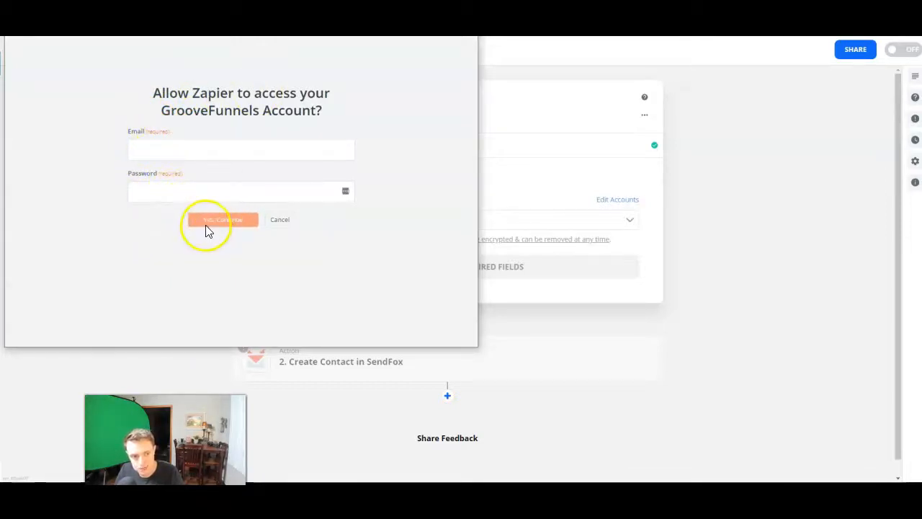
left_click(465, 22)
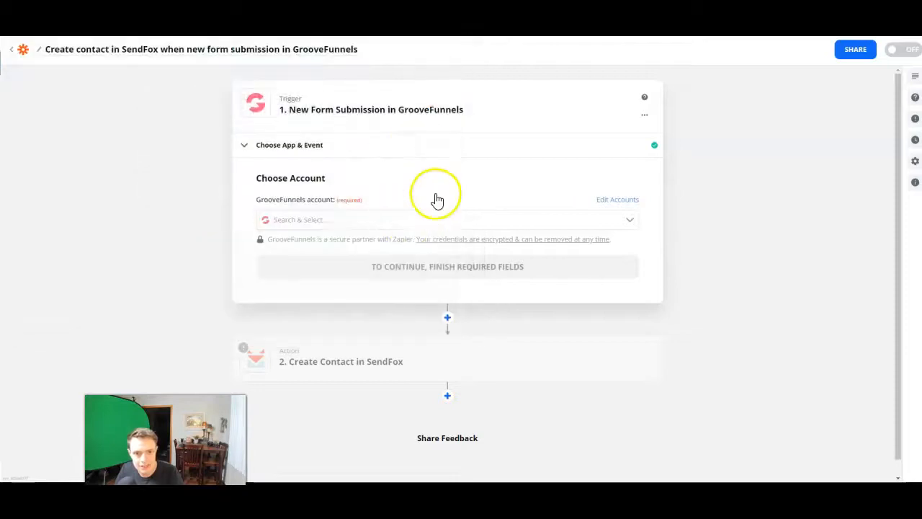
- Use the existing GrooveFunnels account for the trigger and set its integration to GroovePagesOptIn, continuing to the trigger test
left_click(300, 219)
left_click(311, 246)
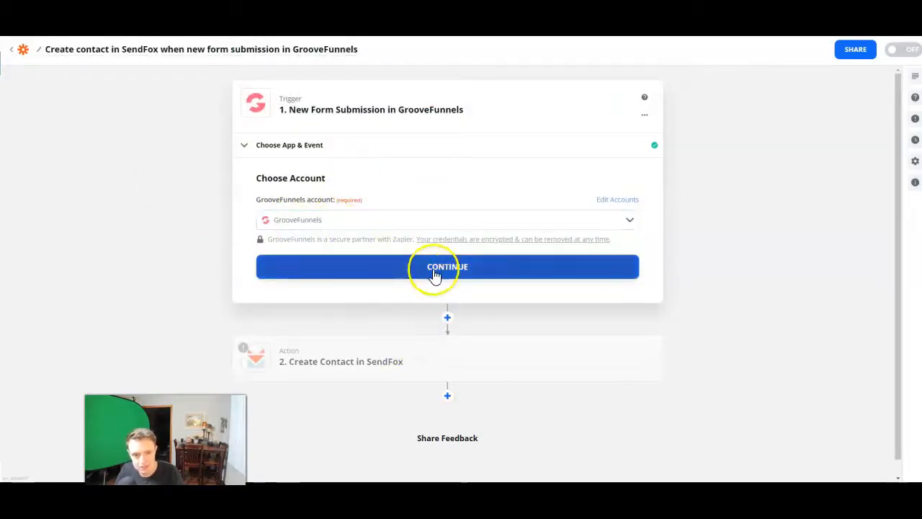
left_click(434, 274)
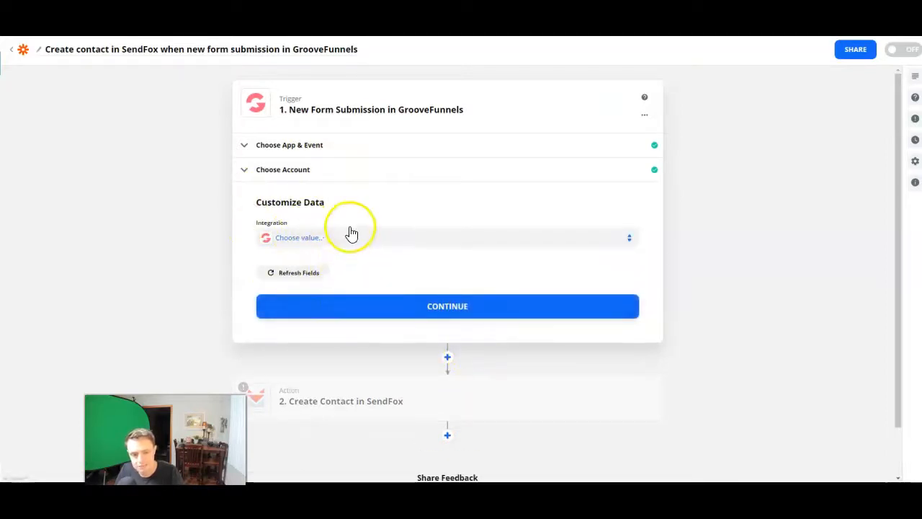
left_click(349, 244)
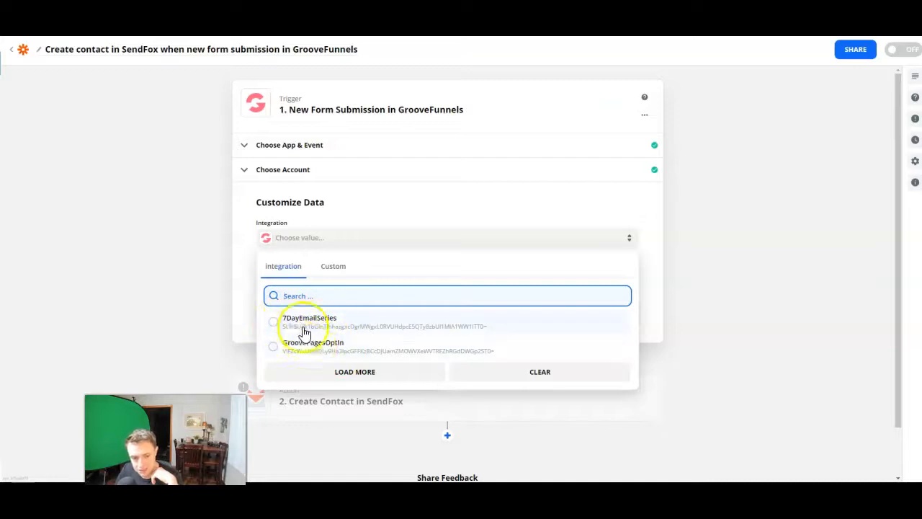
left_click(272, 351)
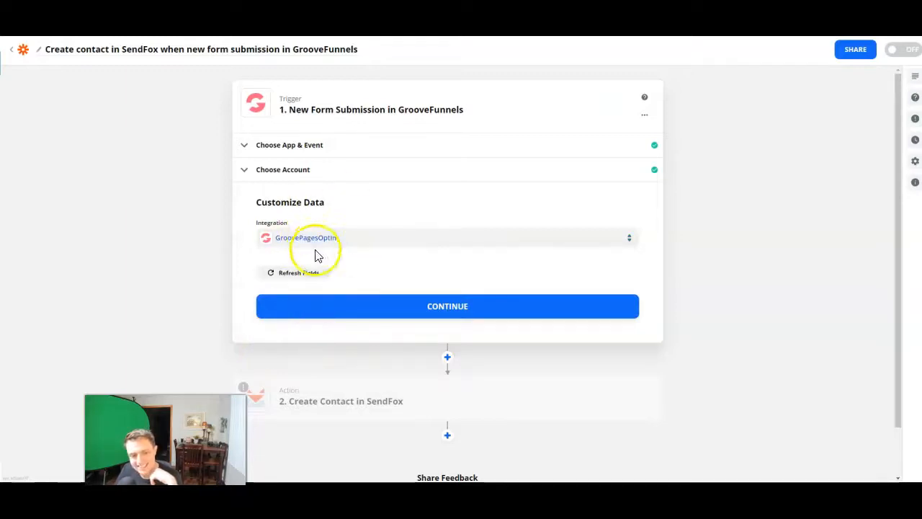
left_click(430, 309)
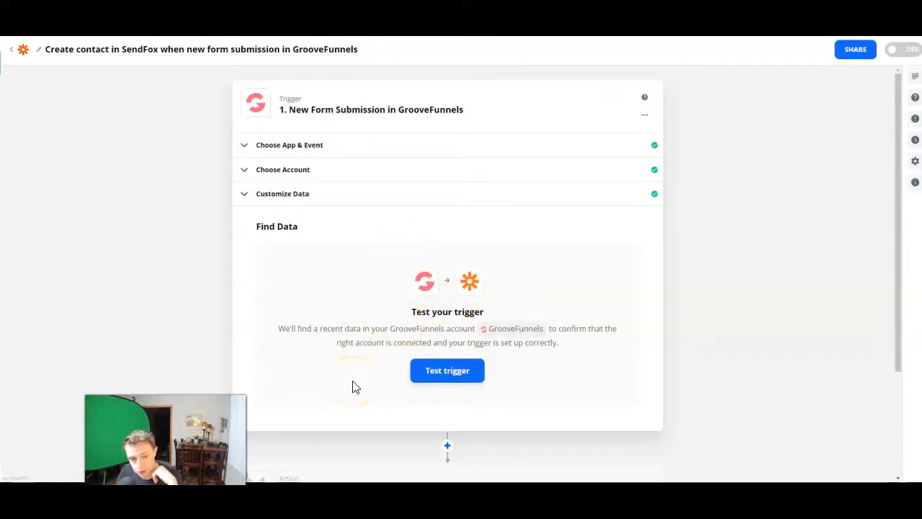
- Open the opt-in landing page in an incognito window and submit a test e-mail address through its form
scroll(383, 368, "down", 2)
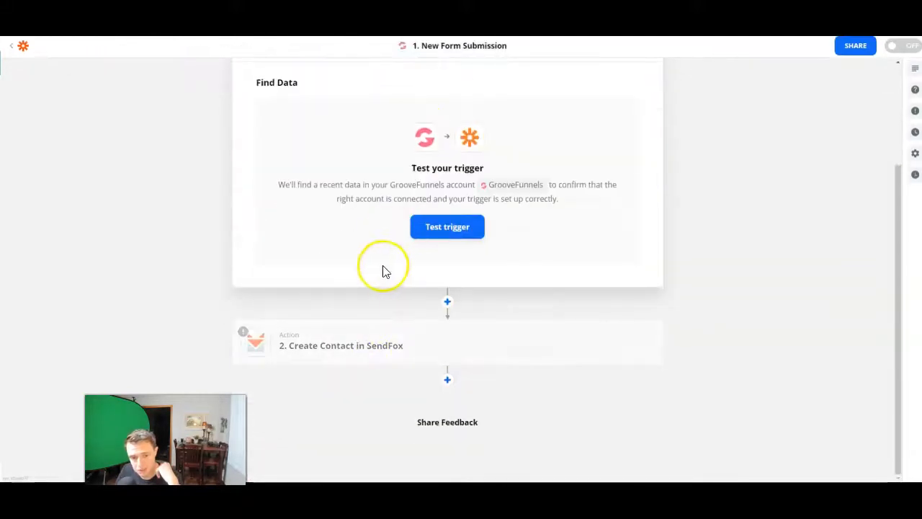
scroll(382, 269, "up", 2)
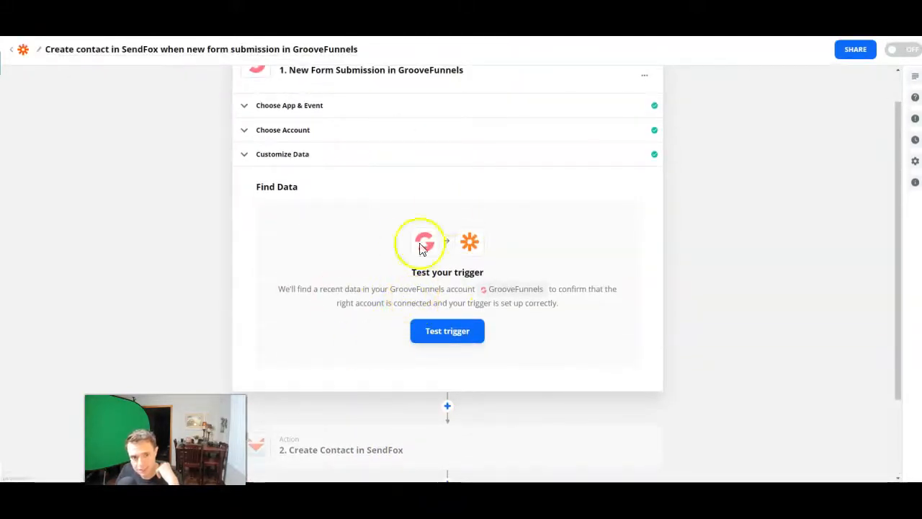
scroll(423, 247, "up", 1)
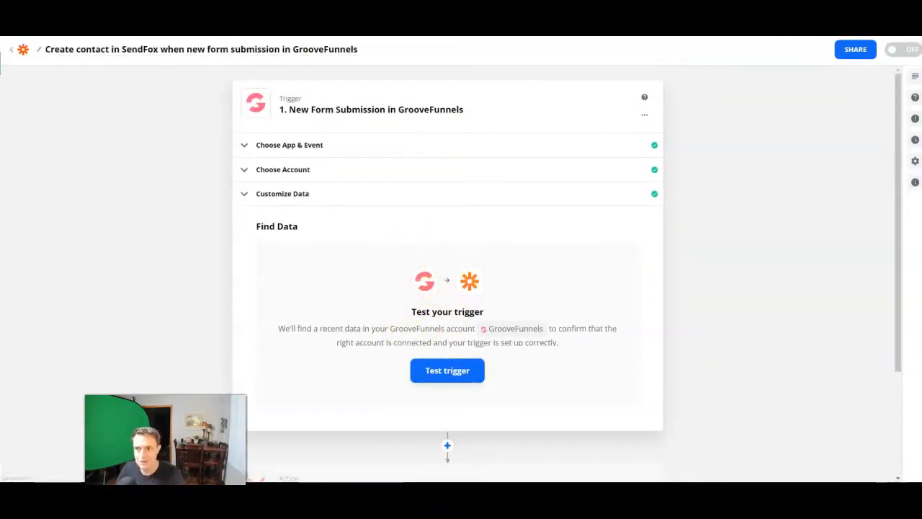
key("alt+f")
left_click(867, 43)
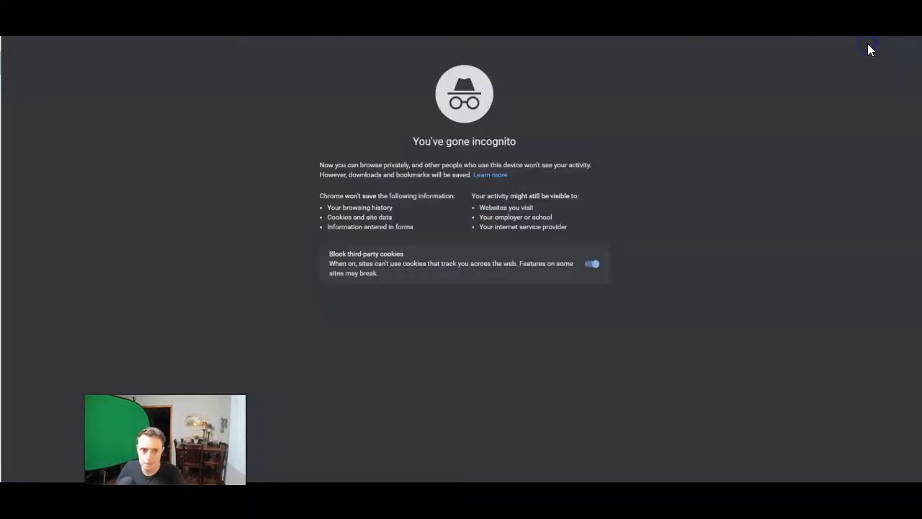
type("landi")
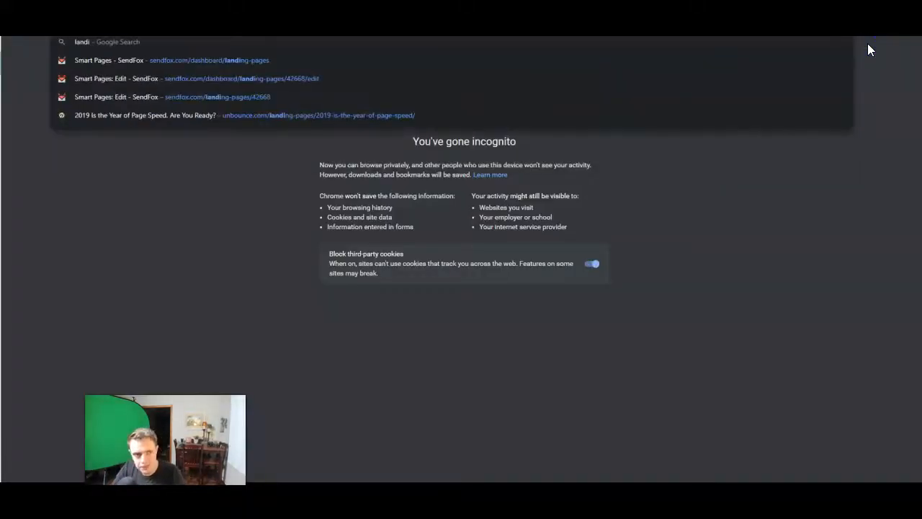
key("Return")
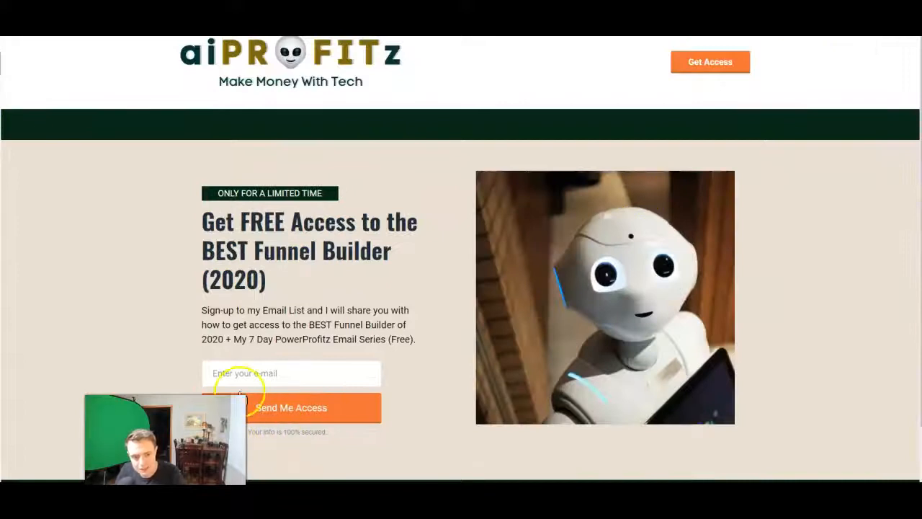
left_click(265, 268)
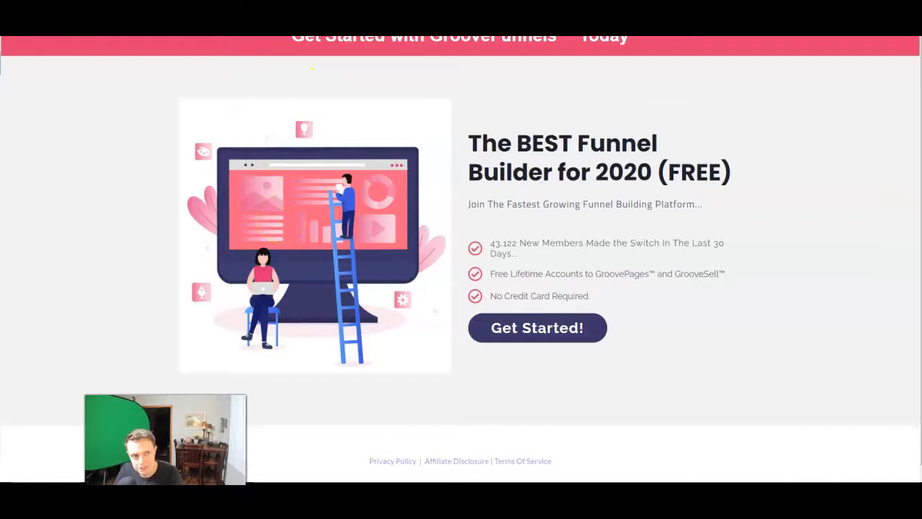
- Return to Zapier and test the GrooveFunnels trigger to fetch sample submission data
key("ctrl+Tab")
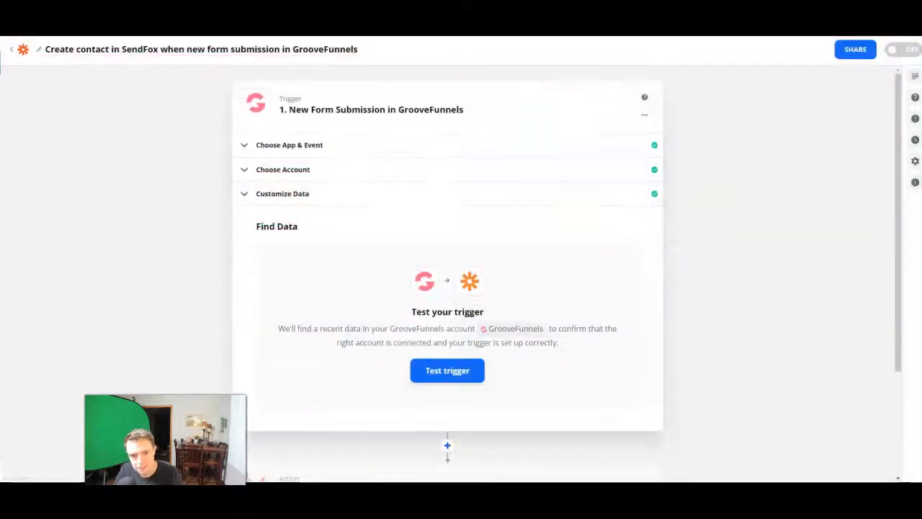
left_click(452, 376)
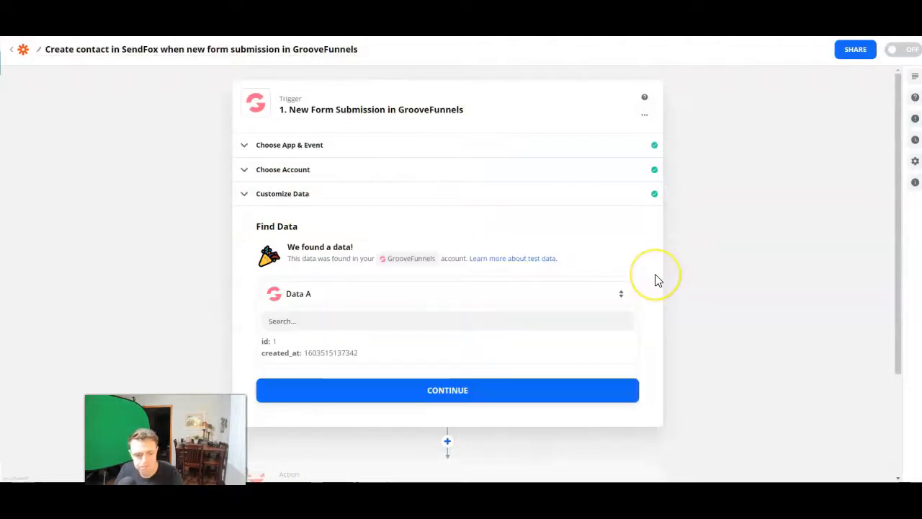
scroll(451, 395, "down", 1)
scroll(450, 396, "up", 1)
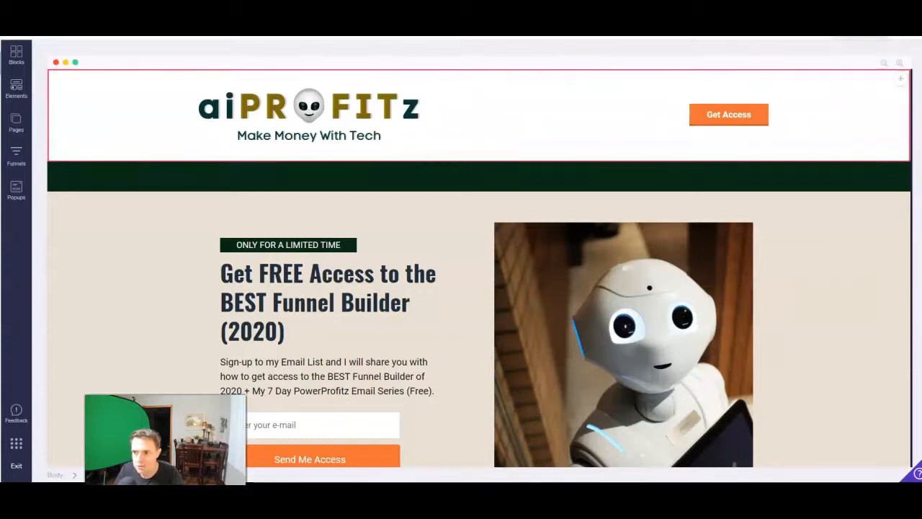
- Publish the opt-in page in GroovePages, and continue from the Zap's Data A sample to the SendFox action
left_click(901, 47)
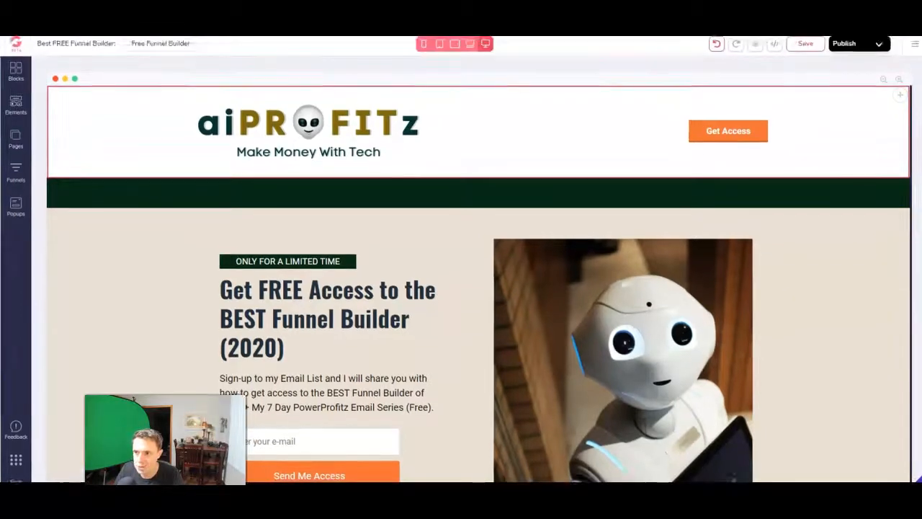
left_click(837, 46)
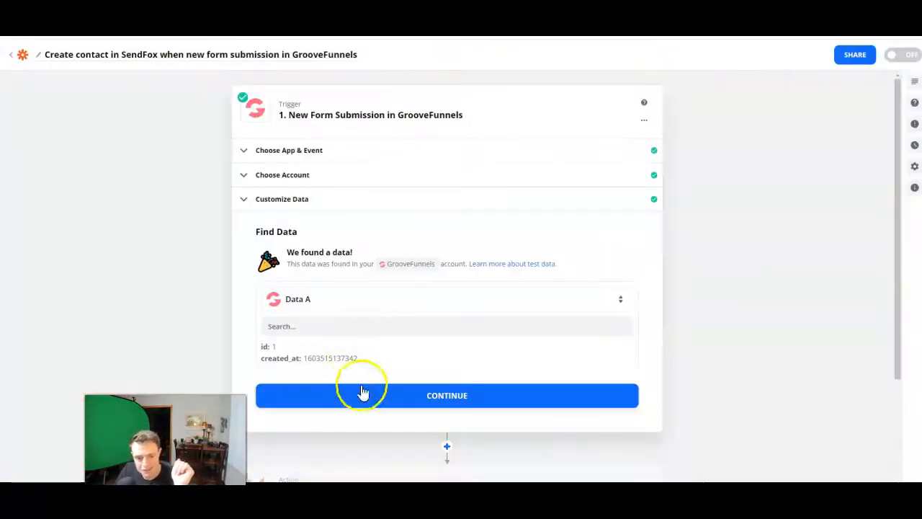
left_click(363, 395)
left_click(438, 397)
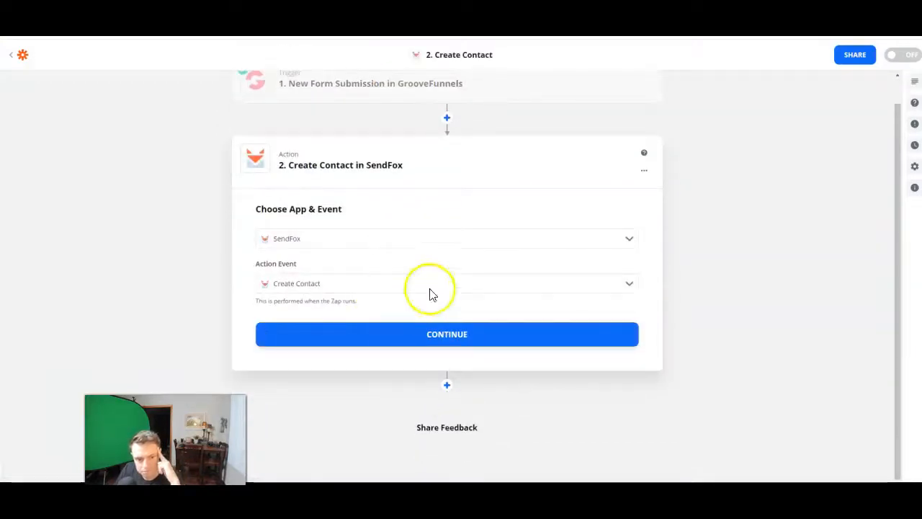
- Reopen the landing page in an incognito window and submit the opt-in form with a saved e-mail address
left_click(916, 13)
left_click(894, 48)
type("l")
key("Return")
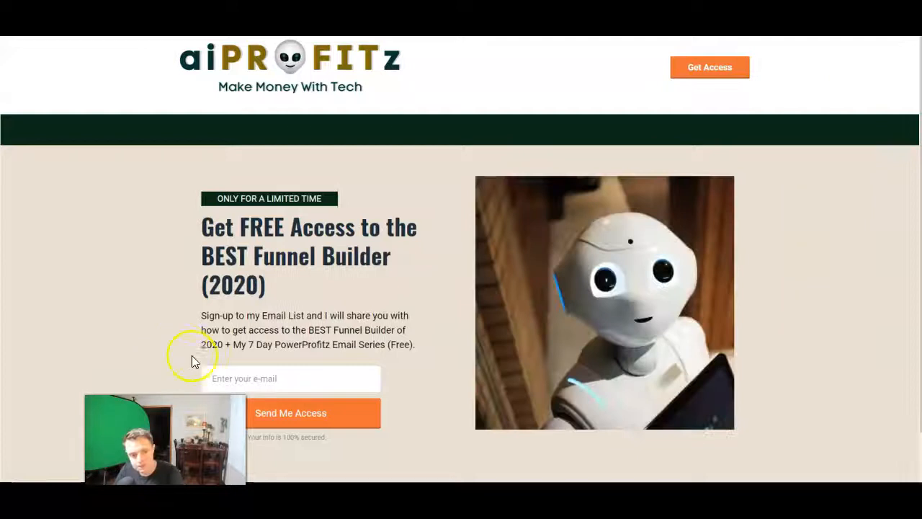
left_click(303, 379)
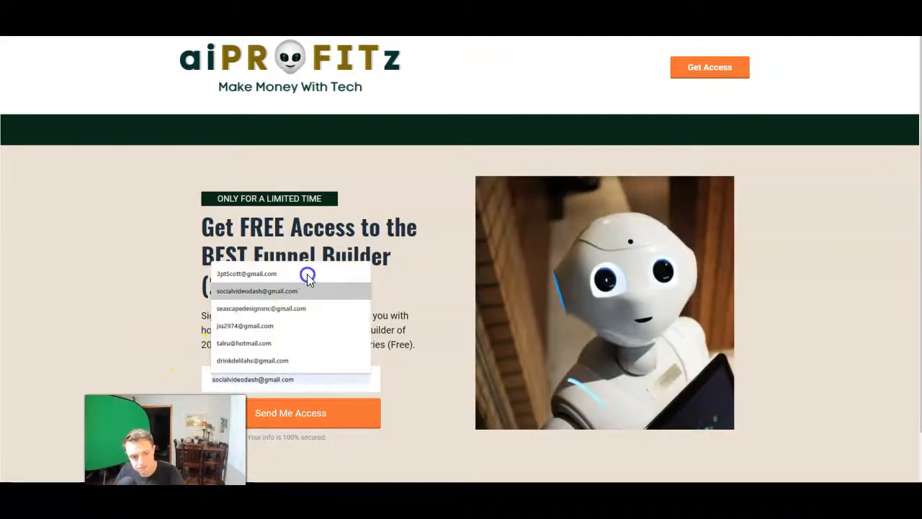
left_click(248, 274)
left_click(276, 419)
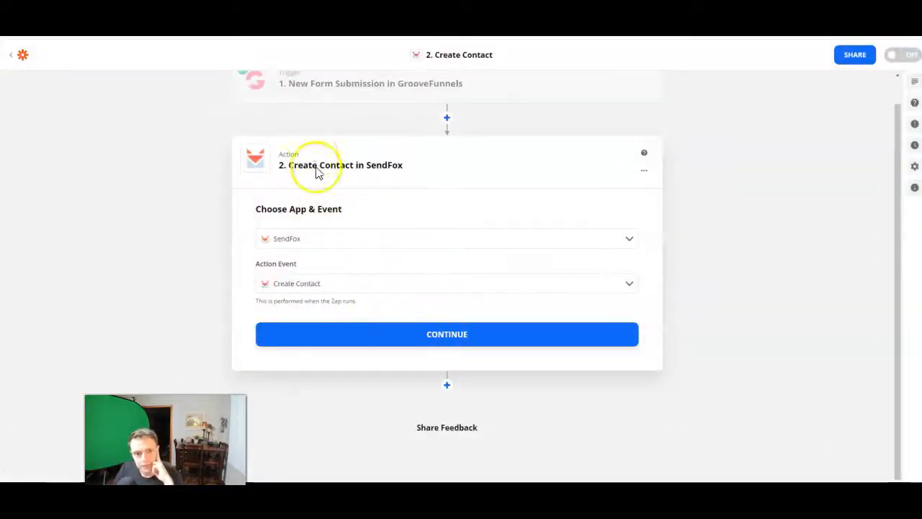
- Reopen the Zap trigger's Find Data section and load more sample submissions beyond Data A
scroll(317, 172, "up", 2)
left_click(334, 115)
left_click(276, 224)
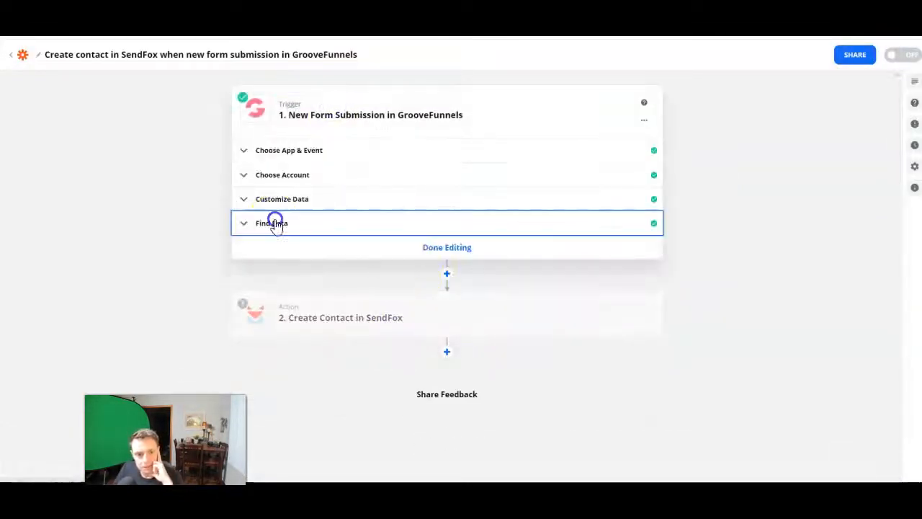
left_click(353, 291)
left_click(422, 380)
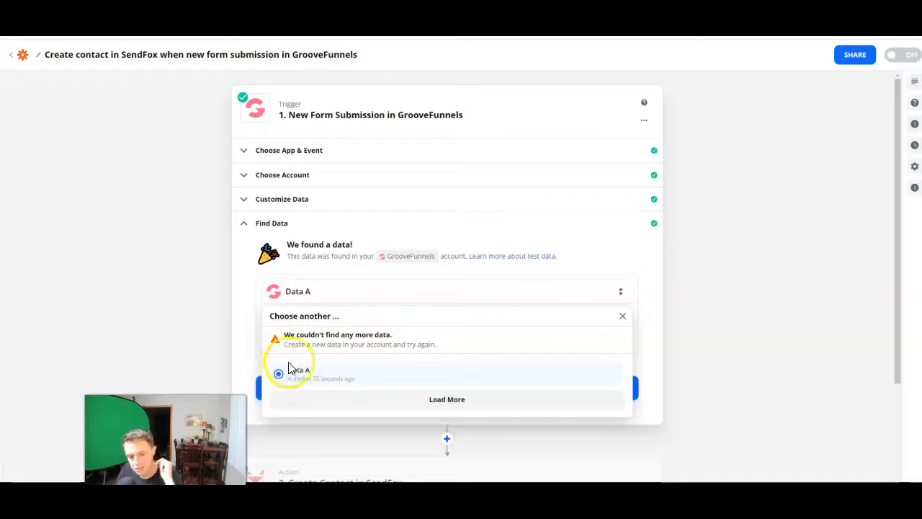
left_click(428, 398)
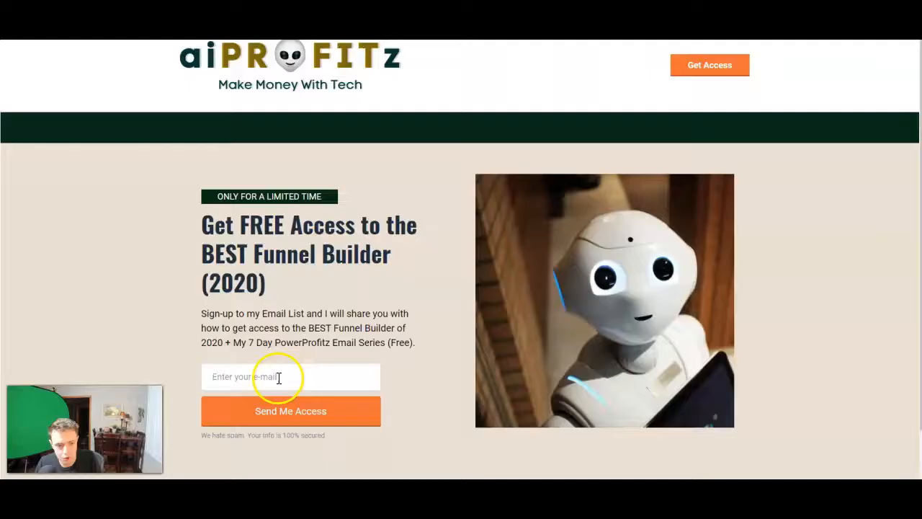
- Submit the opt-in form with a saved e-mail address, and load more sample submissions for the Zap's GrooveFunnels trigger
left_click(278, 377)
left_click(272, 271)
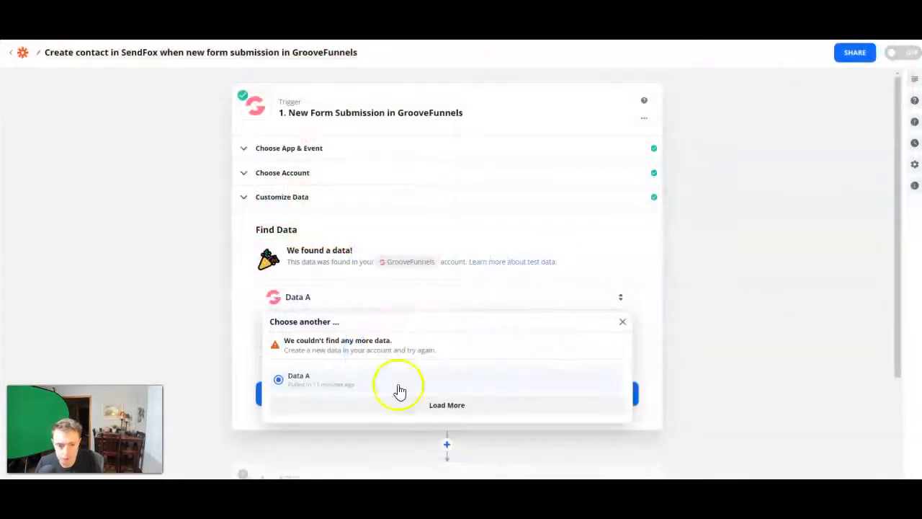
left_click(412, 409)
left_click(448, 408)
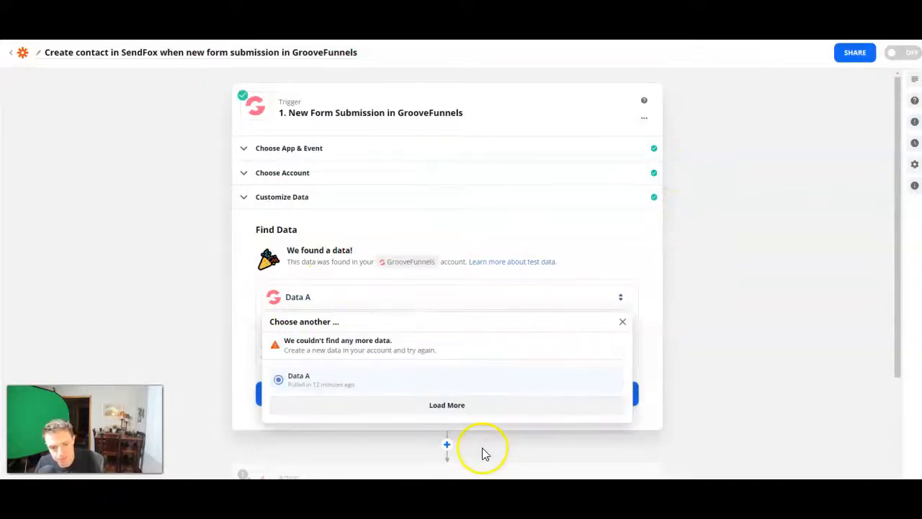
left_click(446, 405)
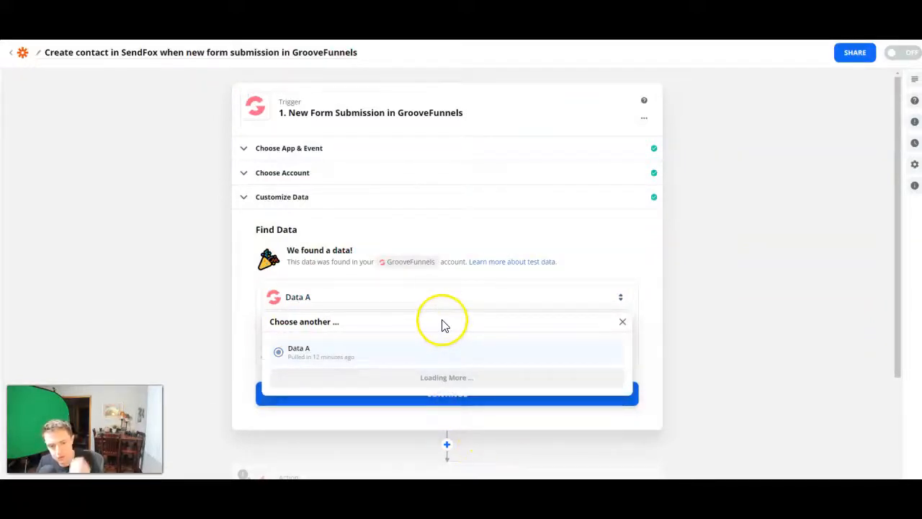
left_click(432, 406)
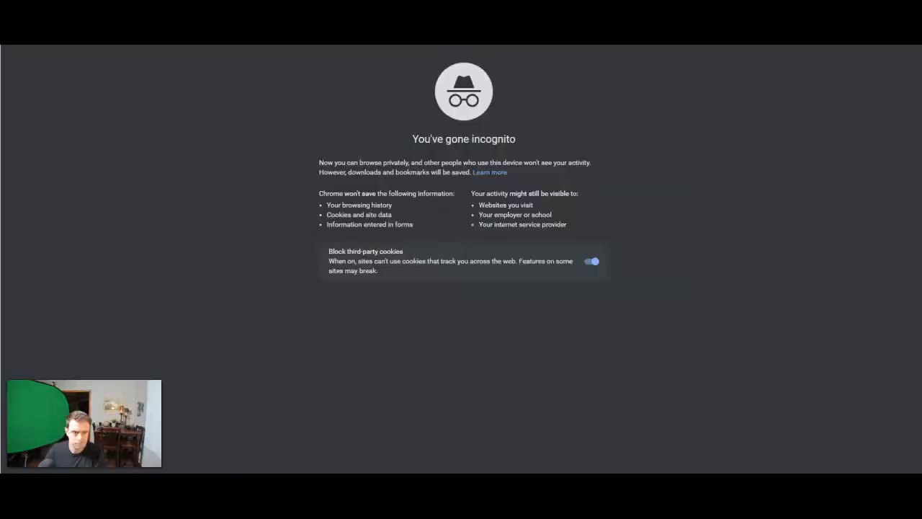
- Open the landing page in a fresh incognito window and submit its opt-in form with a saved e-mail address
type("land")
key("Return")
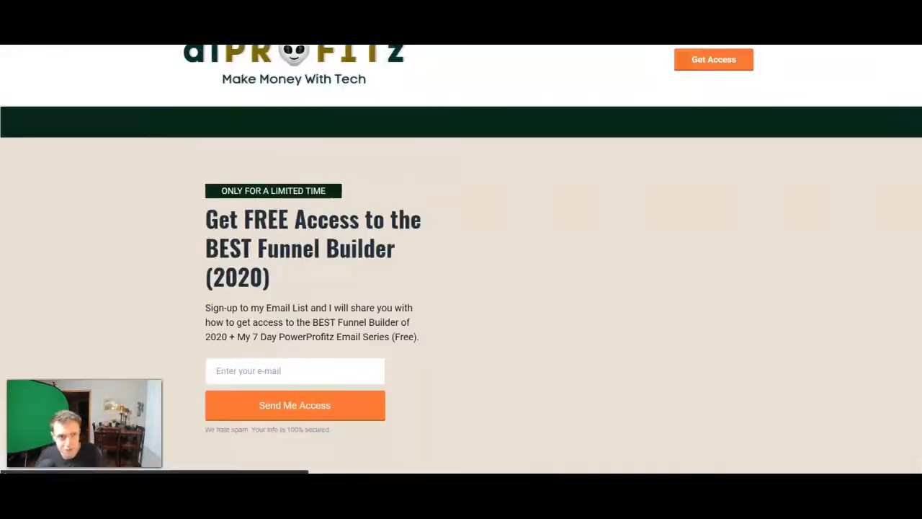
left_click(272, 371)
left_click(280, 269)
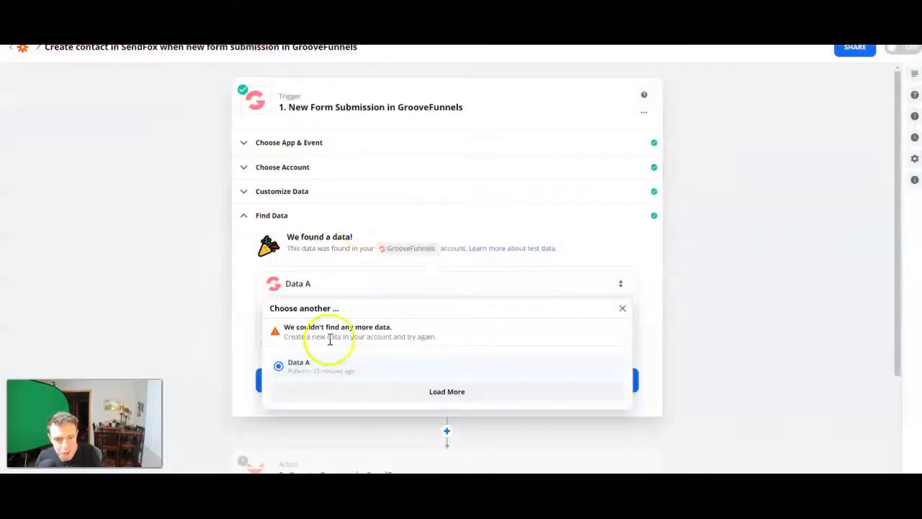
- Load the new submissions in the Zap trigger, select the Data B sample, and continue to the SendFox action
left_click(407, 392)
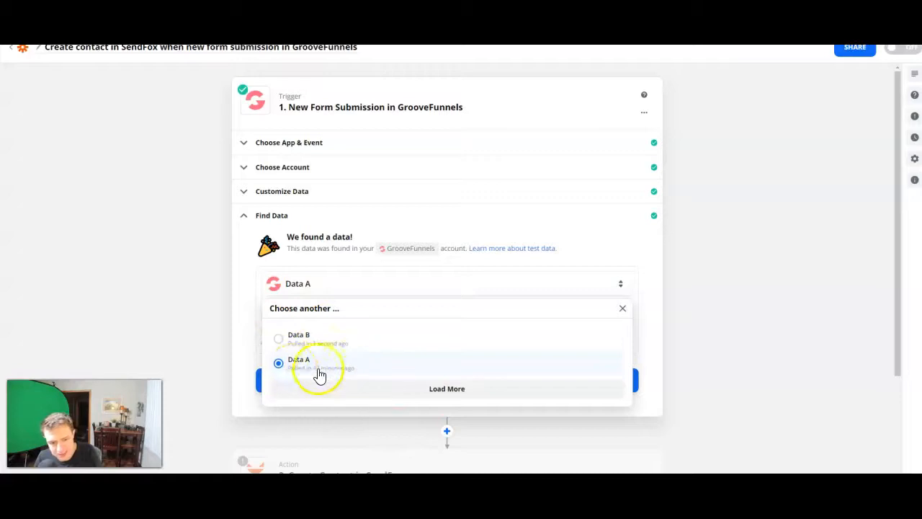
left_click(283, 343)
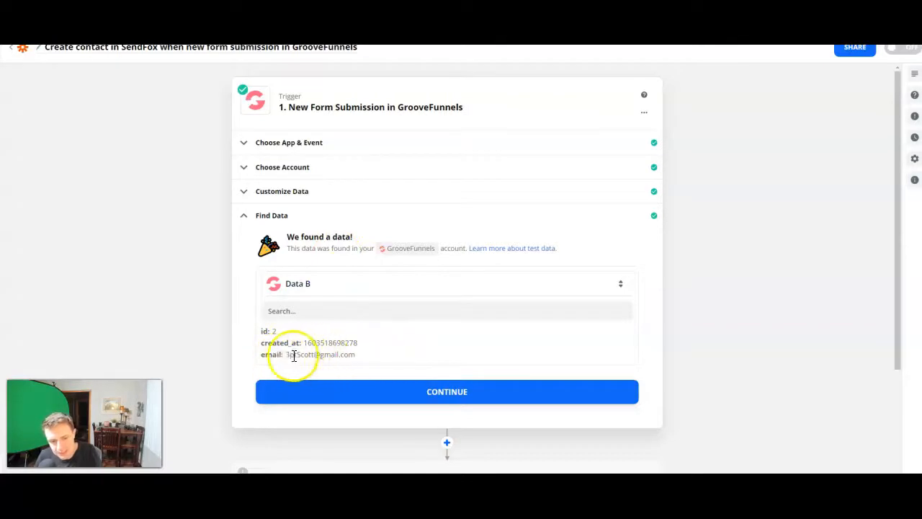
scroll(407, 377, "down", 3)
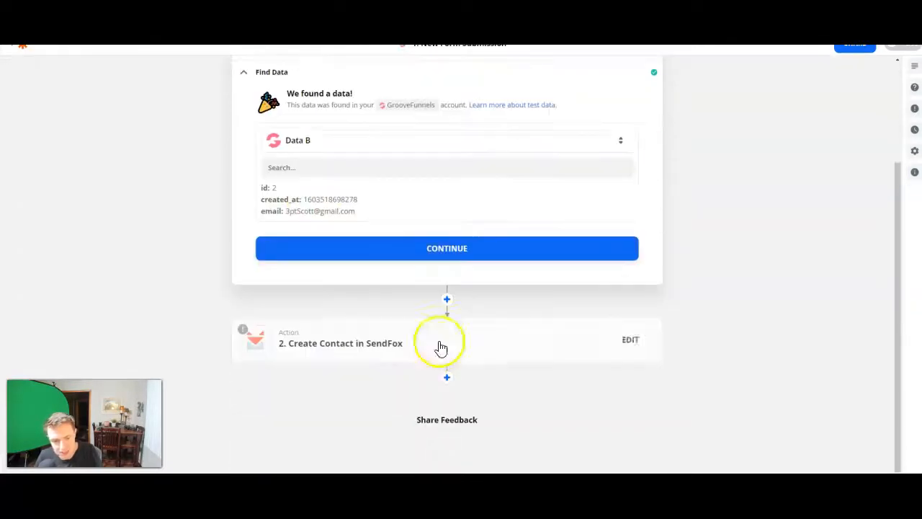
left_click(459, 252)
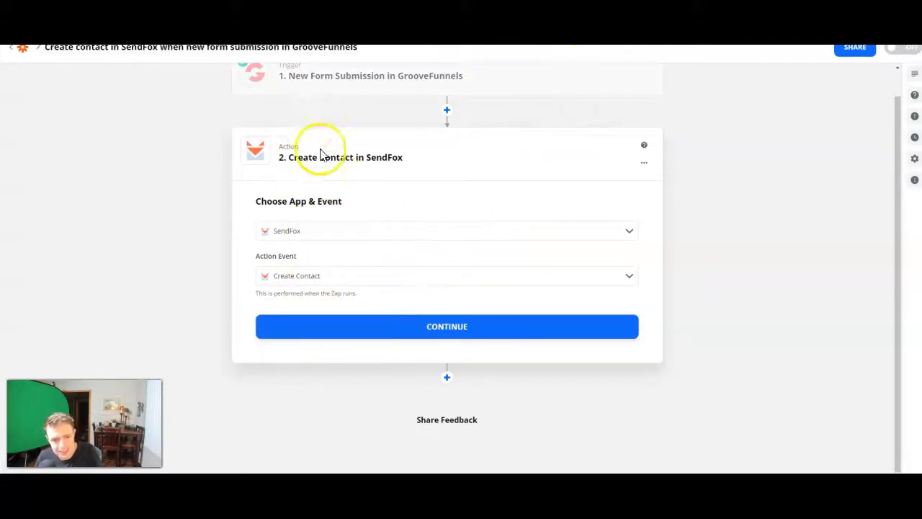
- Accept SendFox with the Create Contact event, choose the existing SendFox account, and continue to the contact fields
scroll(370, 234, "up", 1)
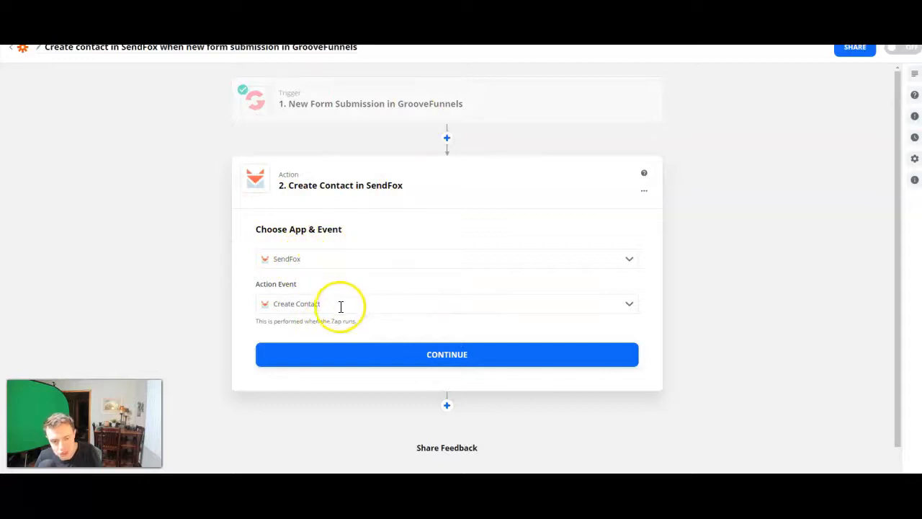
left_click(327, 259)
left_click(245, 234)
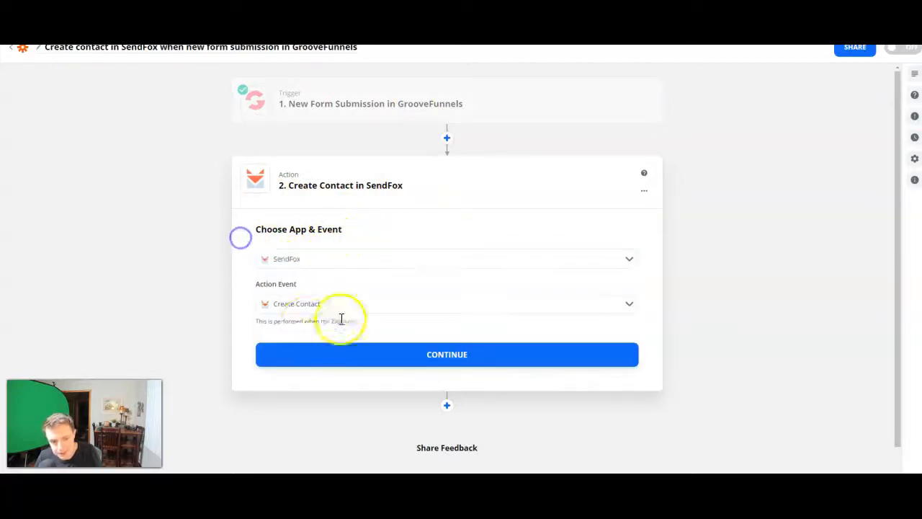
left_click(444, 354)
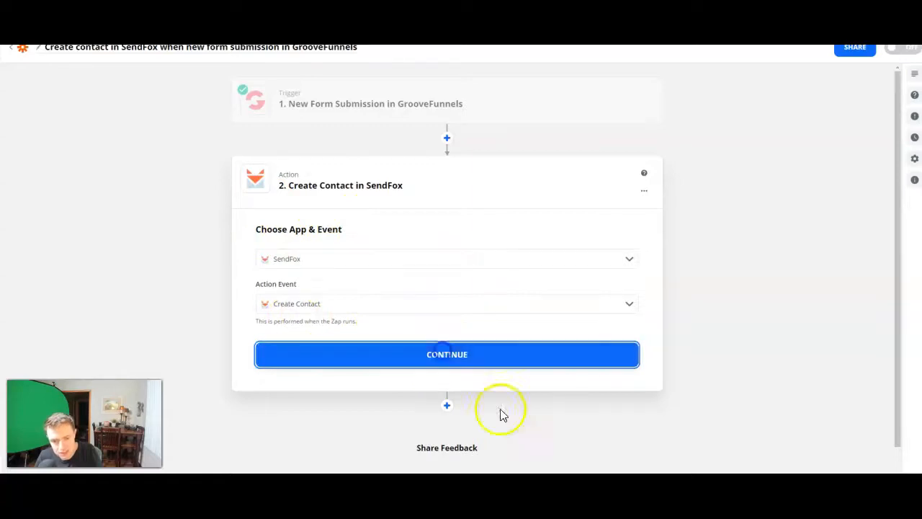
left_click(344, 296)
left_click(327, 319)
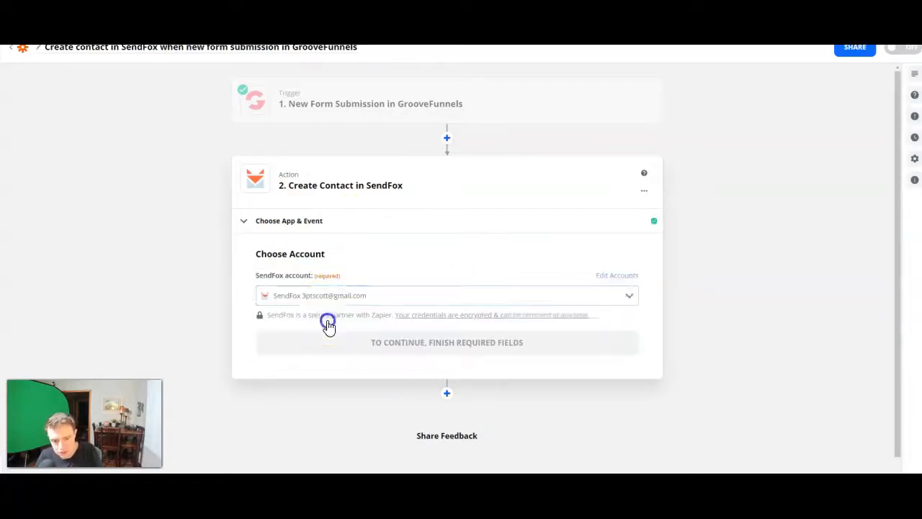
left_click(410, 342)
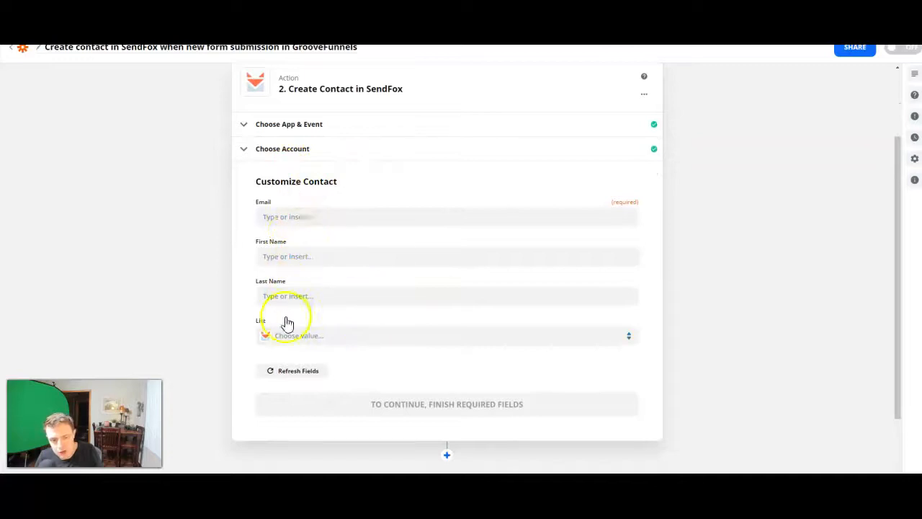
- Map the SendFox contact's Email field to the Email value from the GrooveFunnels form submission
left_click(284, 257)
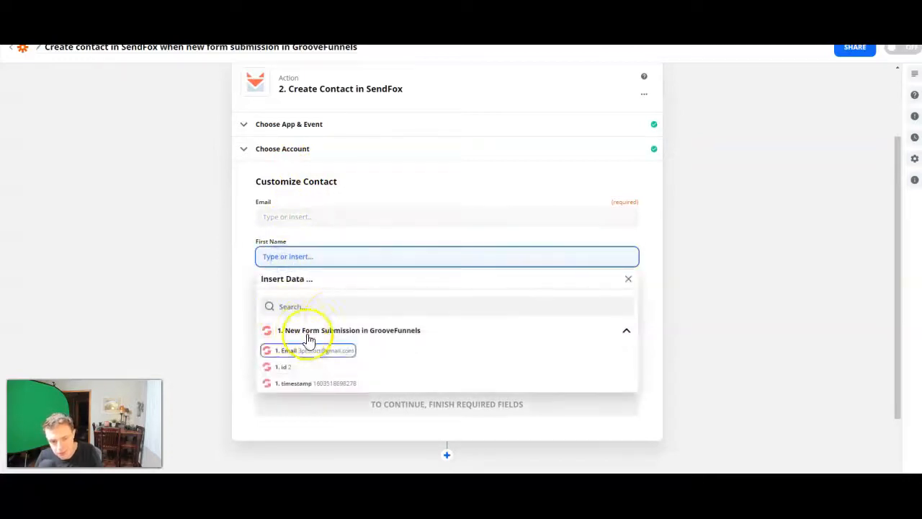
left_click(212, 284)
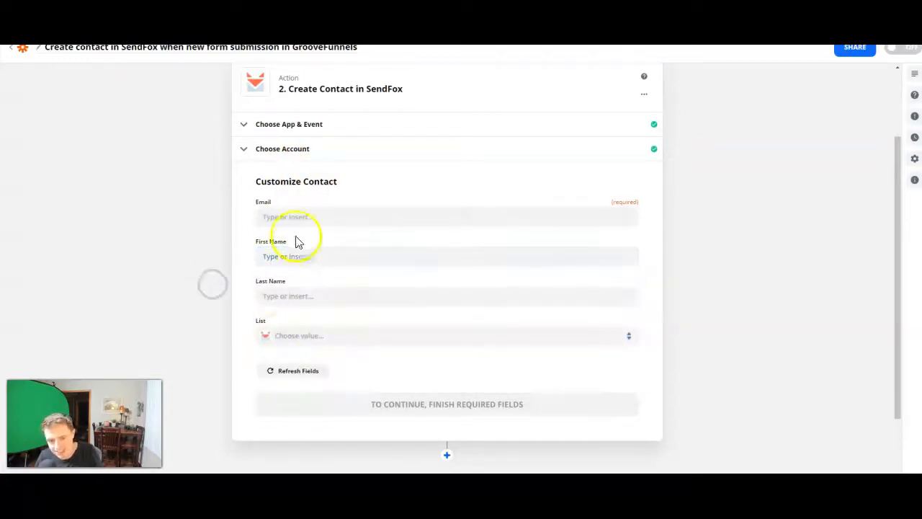
left_click(288, 216)
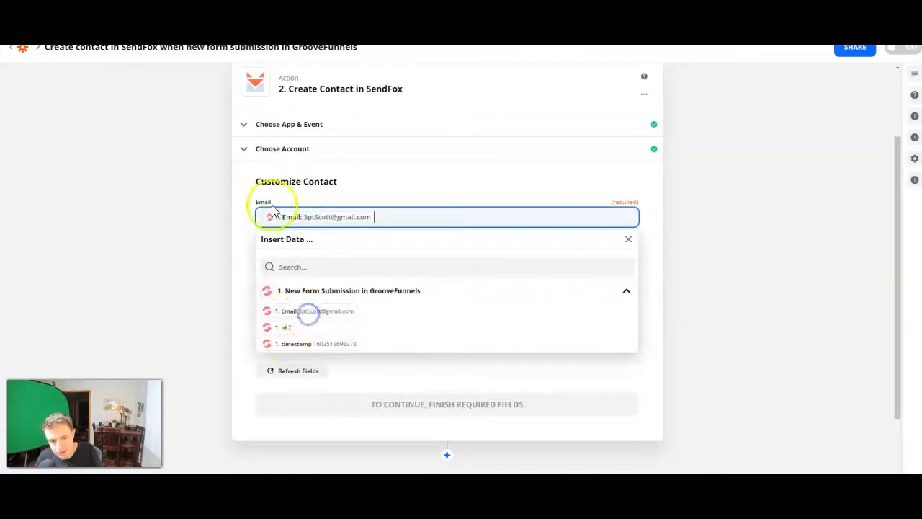
left_click(189, 246)
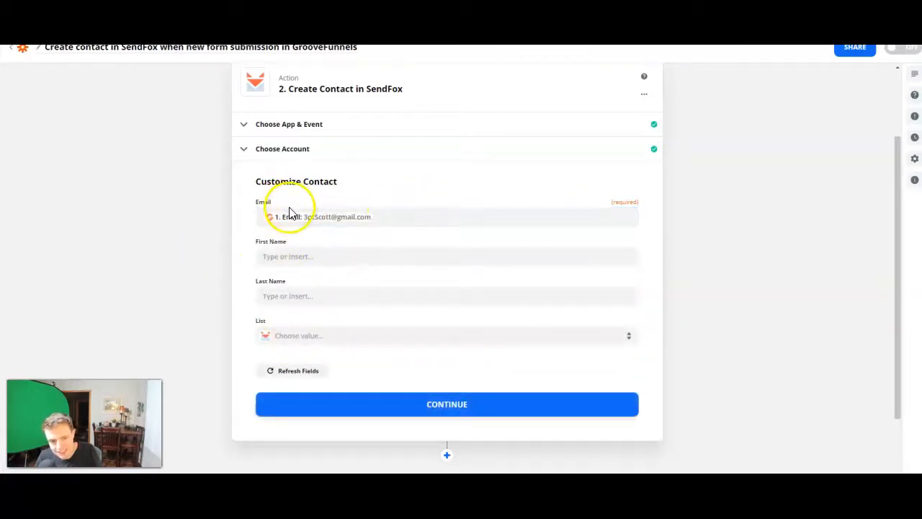
- Set the SendFox contact's list to GroovePages Opt-In and continue to the Send Data test
left_click(286, 338)
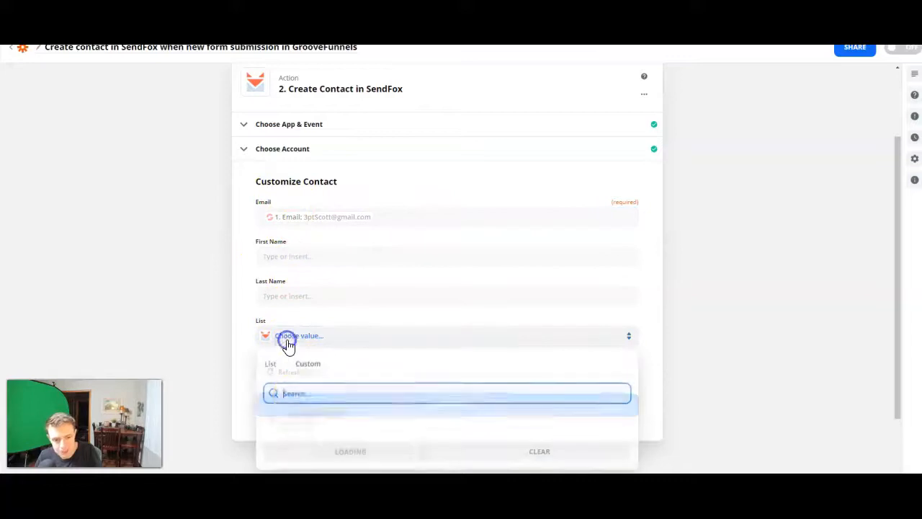
left_click(308, 421)
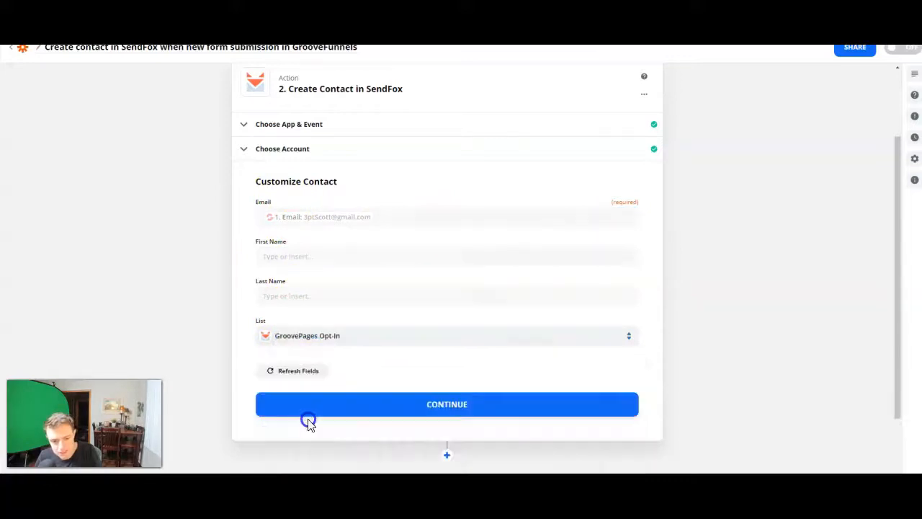
scroll(350, 379, "down", 2)
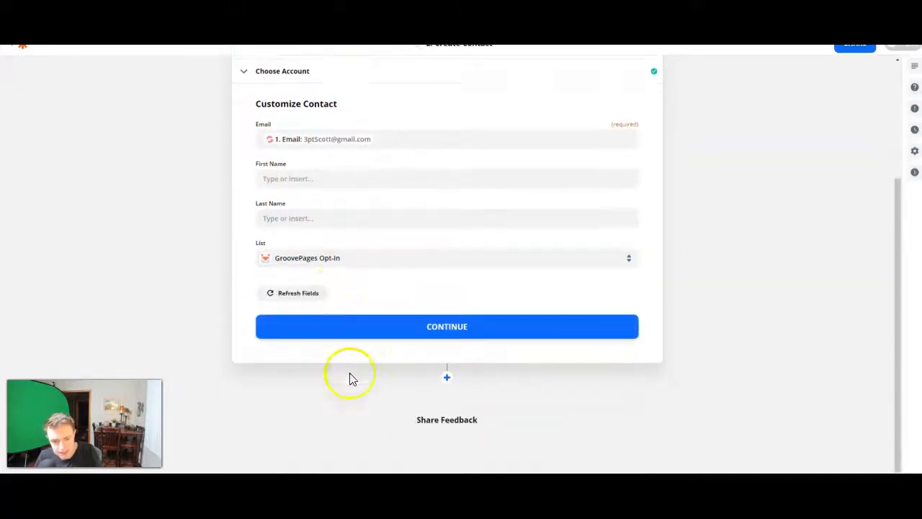
scroll(317, 298, "up", 2)
scroll(301, 216, "up", 1)
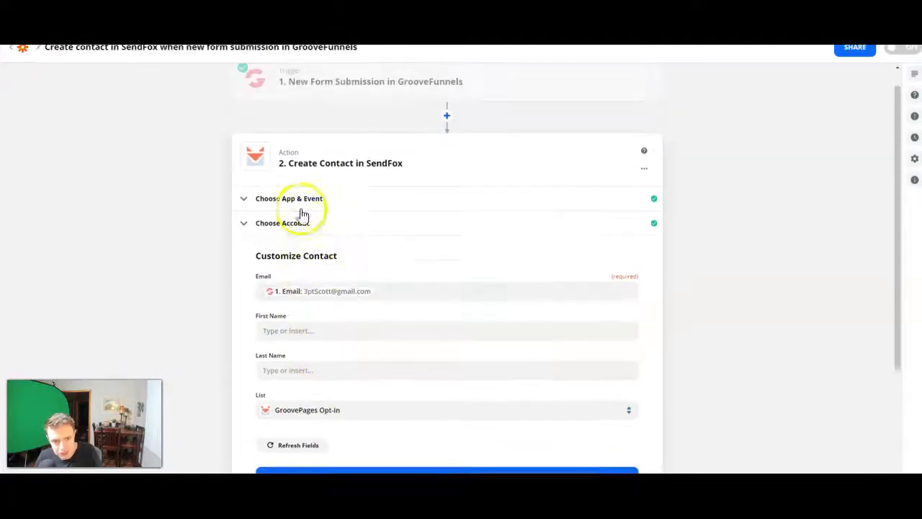
scroll(301, 329, "down", 3)
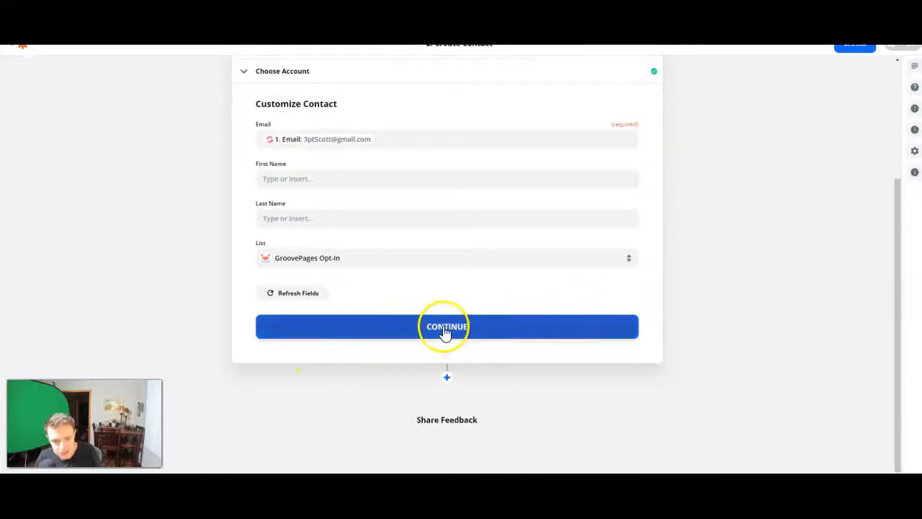
left_click(447, 328)
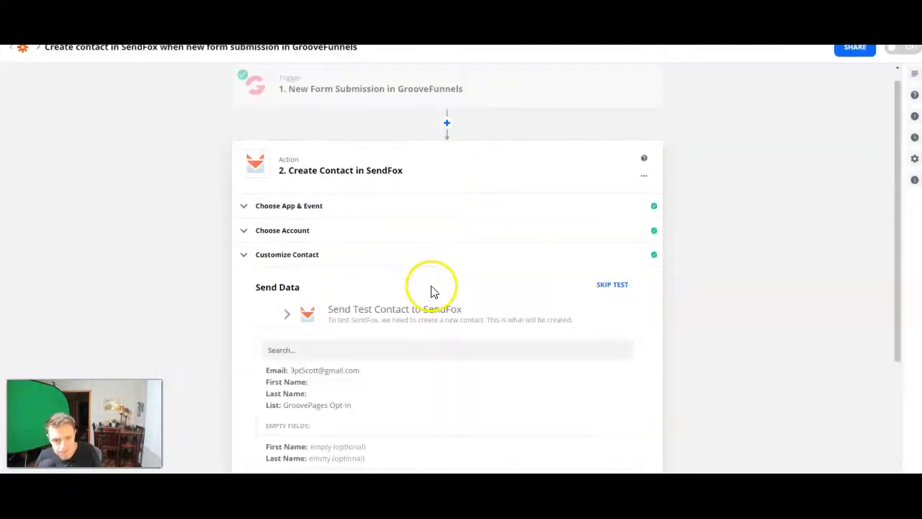
- Send the test contact to SendFox and turn on the Zap
scroll(437, 336, "down", 1)
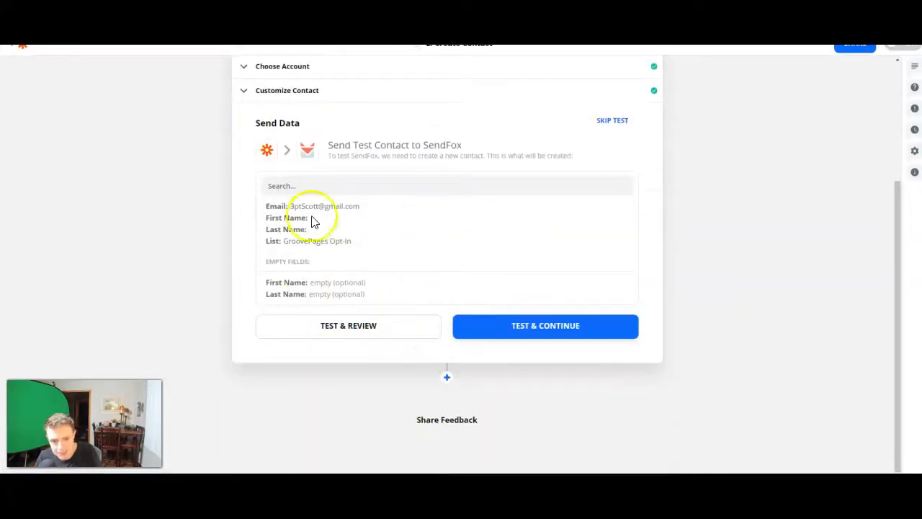
left_click(526, 330)
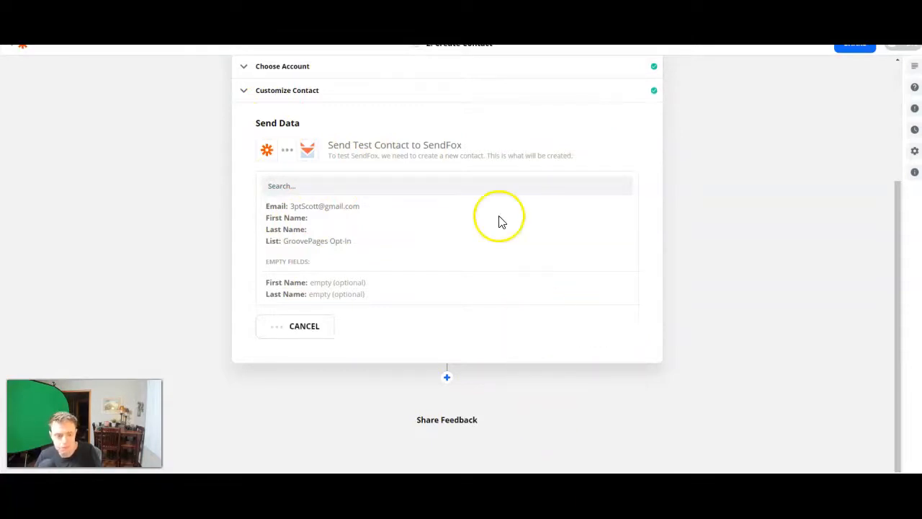
scroll(499, 217, "down", 2)
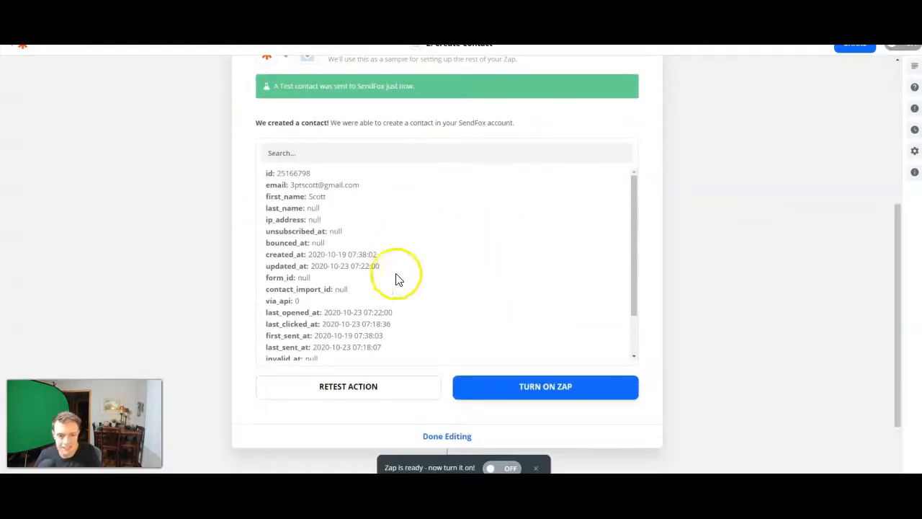
scroll(397, 274, "down", 3)
left_click(544, 303)
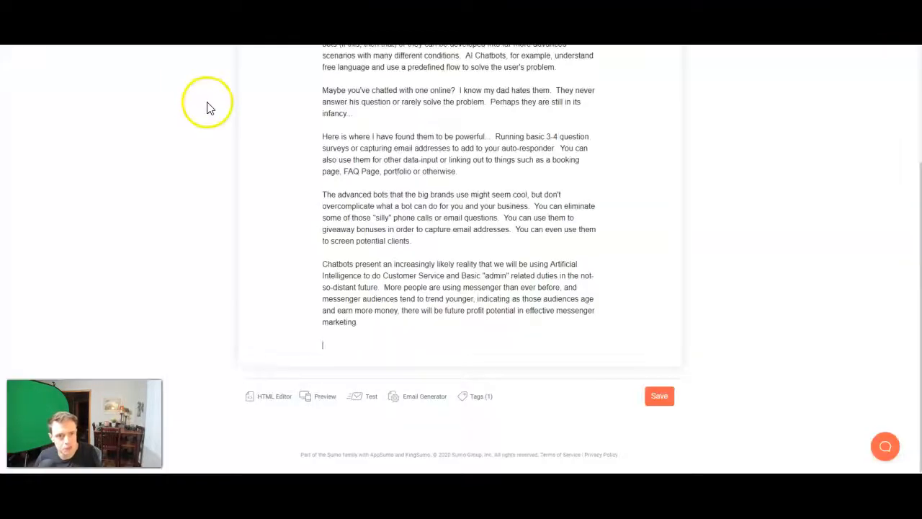
- Switch to SendFox, open the GroovePages Opt-In list, and remove the test contact from it
scroll(214, 144, "up", 3)
scroll(190, 154, "down", 3)
scroll(186, 257, "up", 3)
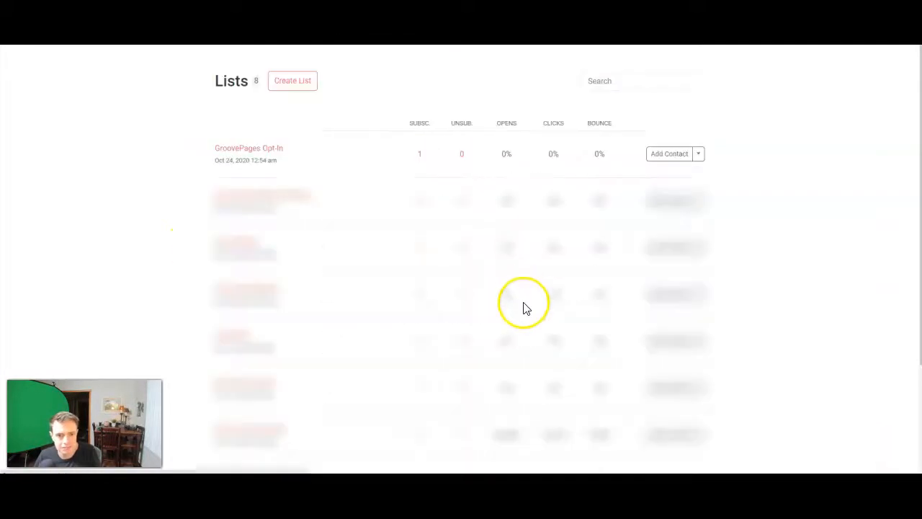
left_click(245, 154)
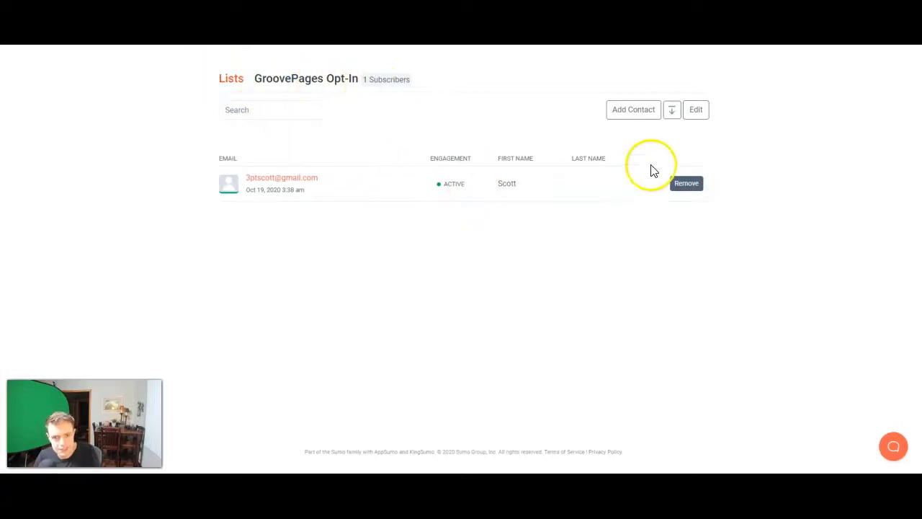
left_click(687, 187)
left_click(509, 59)
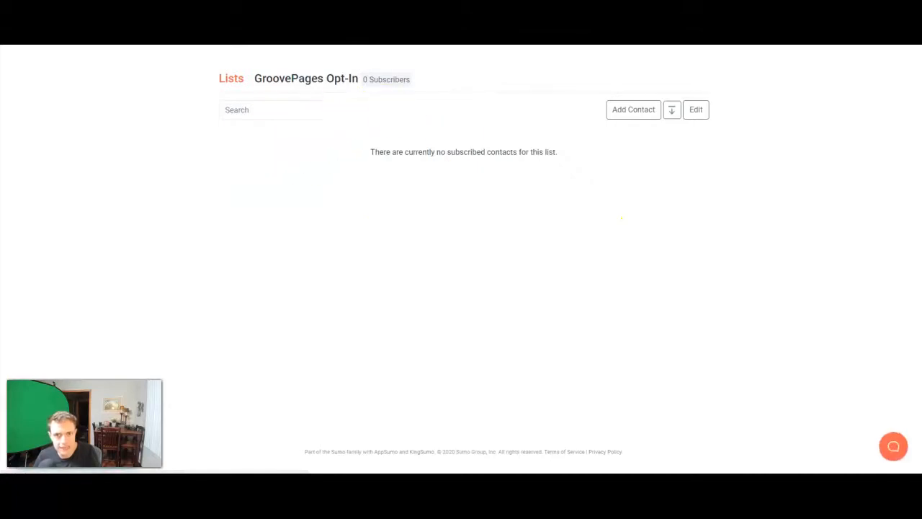
- Resubmit the landing page's opt-in form from a new incognito window with a saved e-mail address, and return to the SendFox list
left_click(913, 8)
left_click(879, 43)
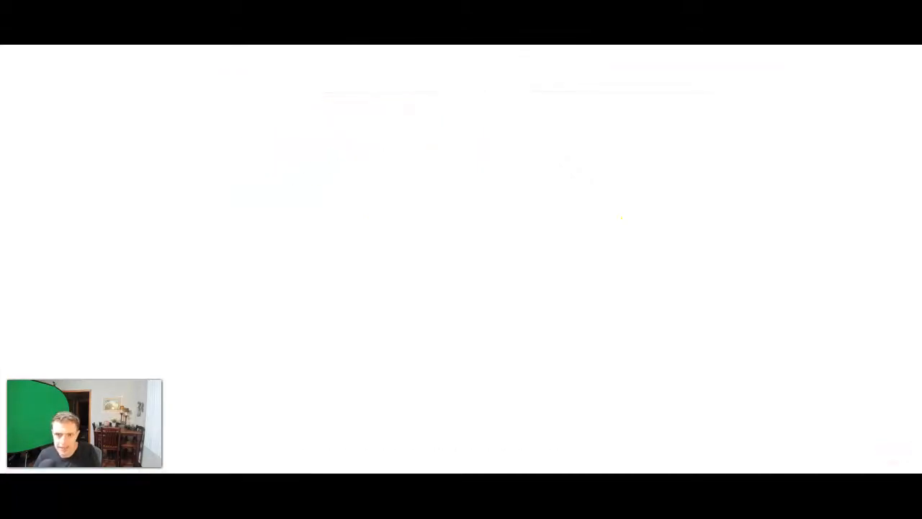
type("land")
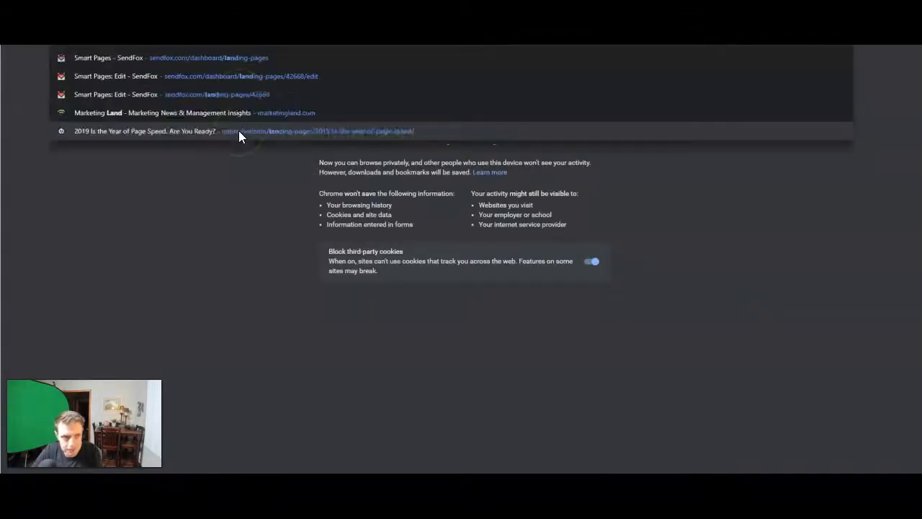
key("Return")
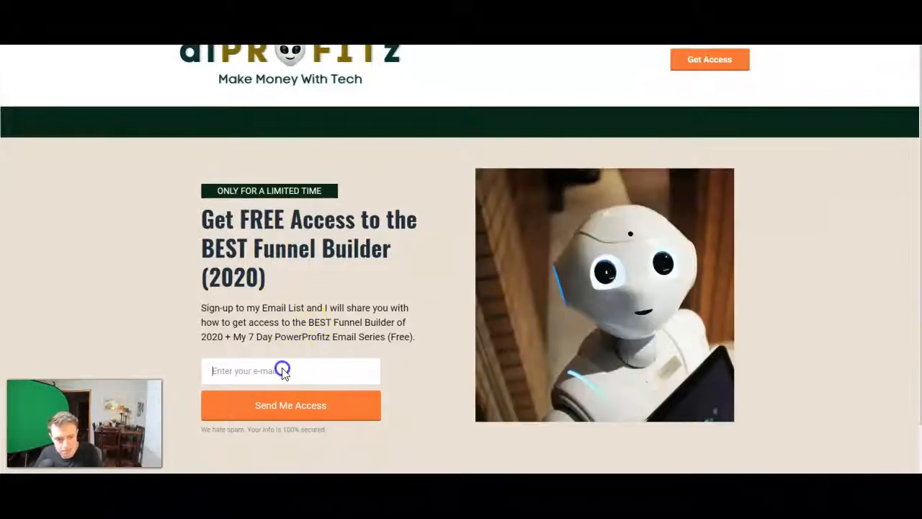
left_click(277, 371)
left_click(283, 282)
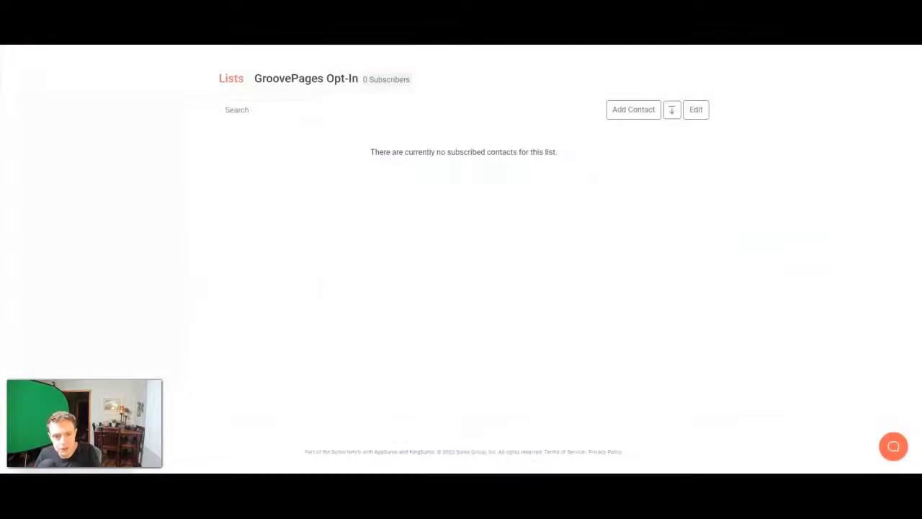
left_click(465, 255)
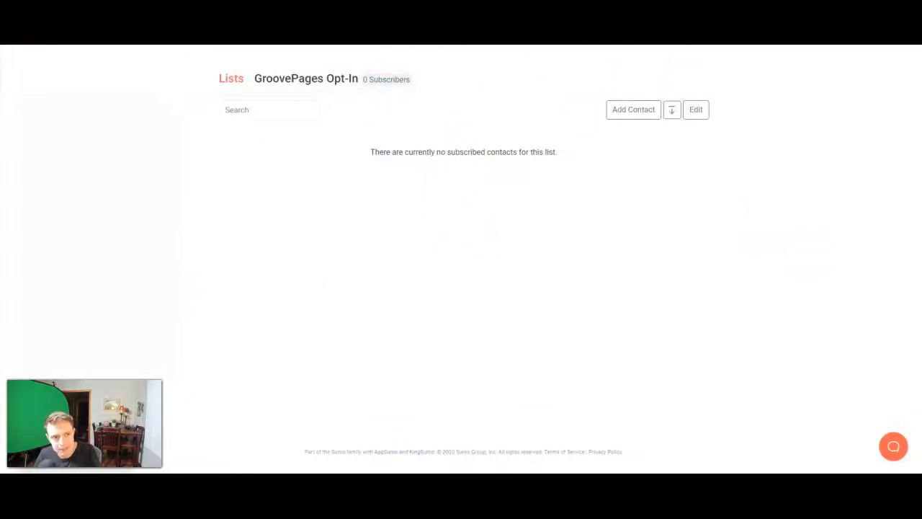